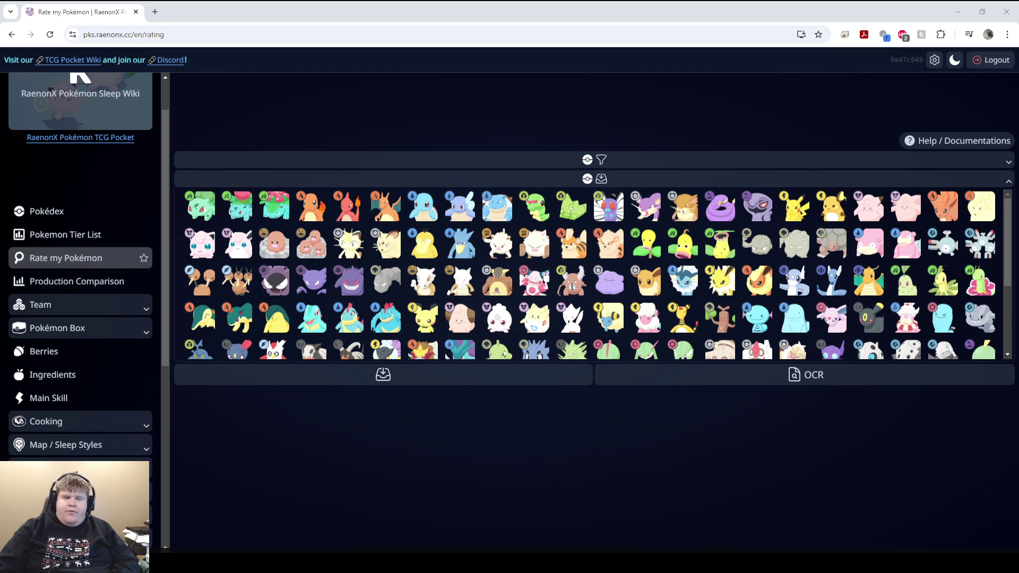
{"action": "scroll", "coordinate": [79, 255], "scroll_direction": "down", "scroll_amount": 3}
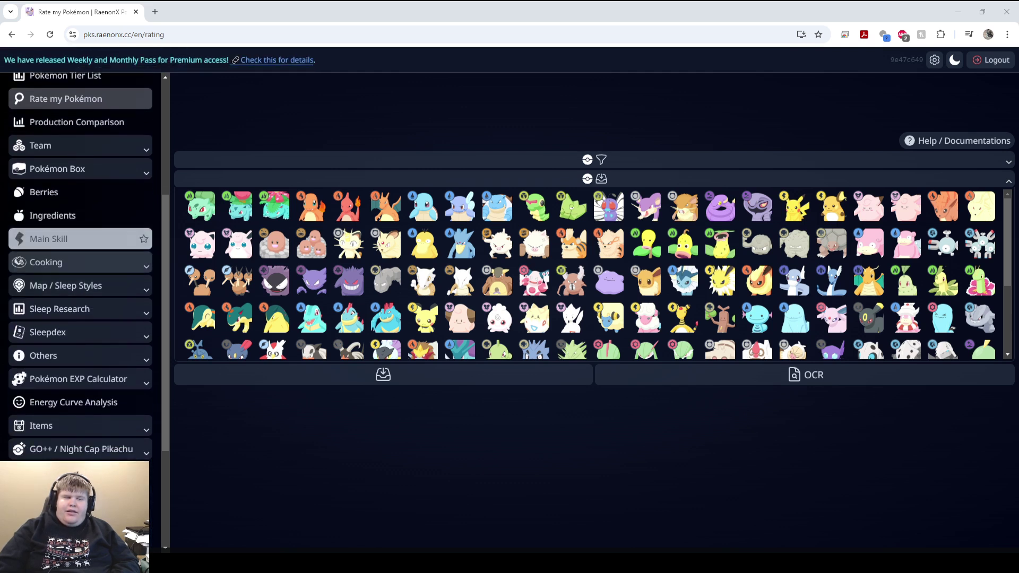
{"action": "scroll", "coordinate": [80, 260], "scroll_direction": "down", "scroll_amount": 3}
{"action": "scroll", "coordinate": [79, 260], "scroll_direction": "up", "scroll_amount": 4}
{"action": "scroll", "coordinate": [80, 276], "scroll_direction": "up", "scroll_amount": 3}
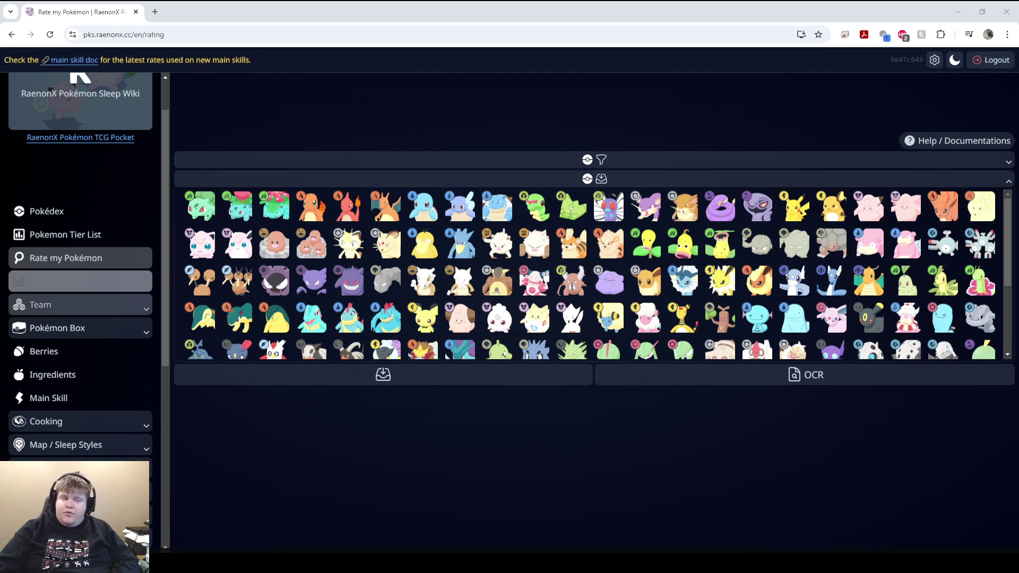
{"action": "left_click", "coordinate": [64, 303]}
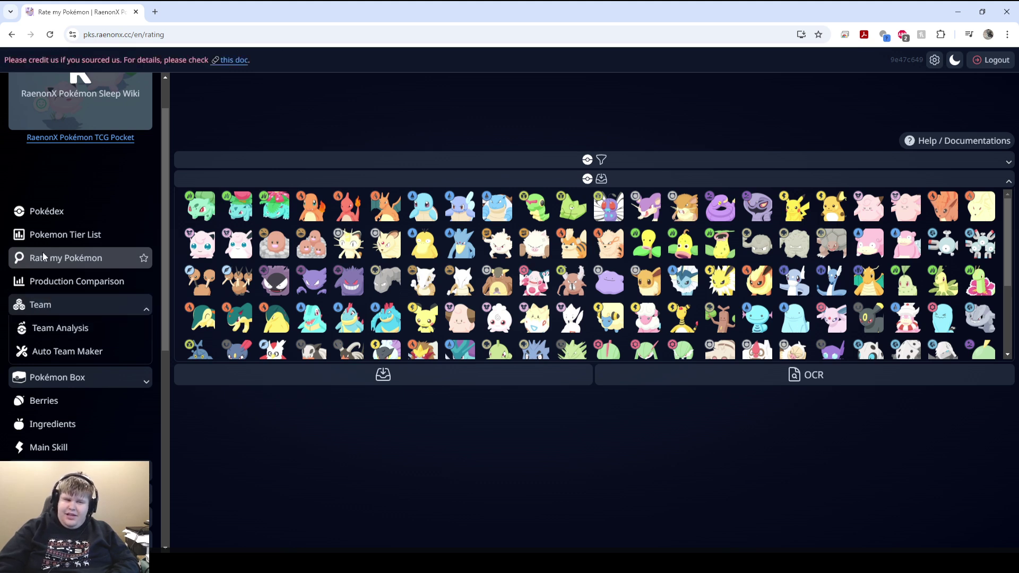
{"action": "left_click", "coordinate": [82, 307]}
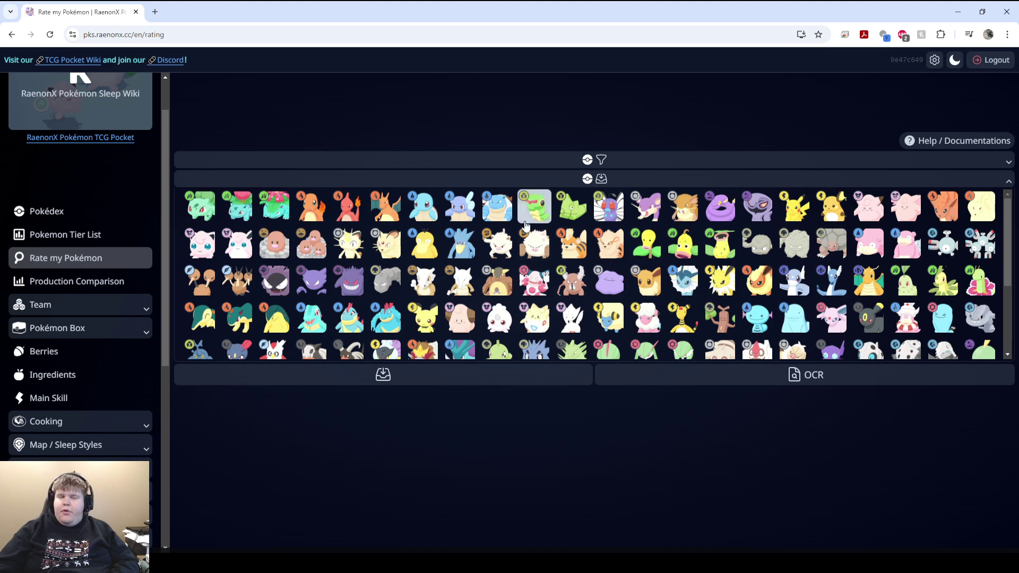
Choose Charizard as the Pokémon to rate.
{"action": "left_click", "coordinate": [400, 207]}
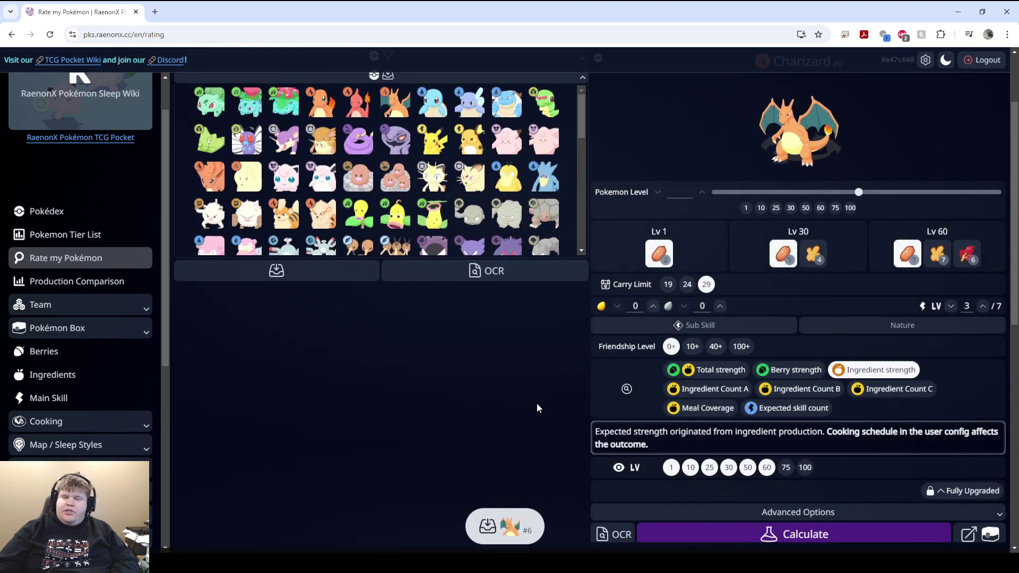
{"action": "scroll", "coordinate": [527, 380], "scroll_direction": "up", "scroll_amount": 2}
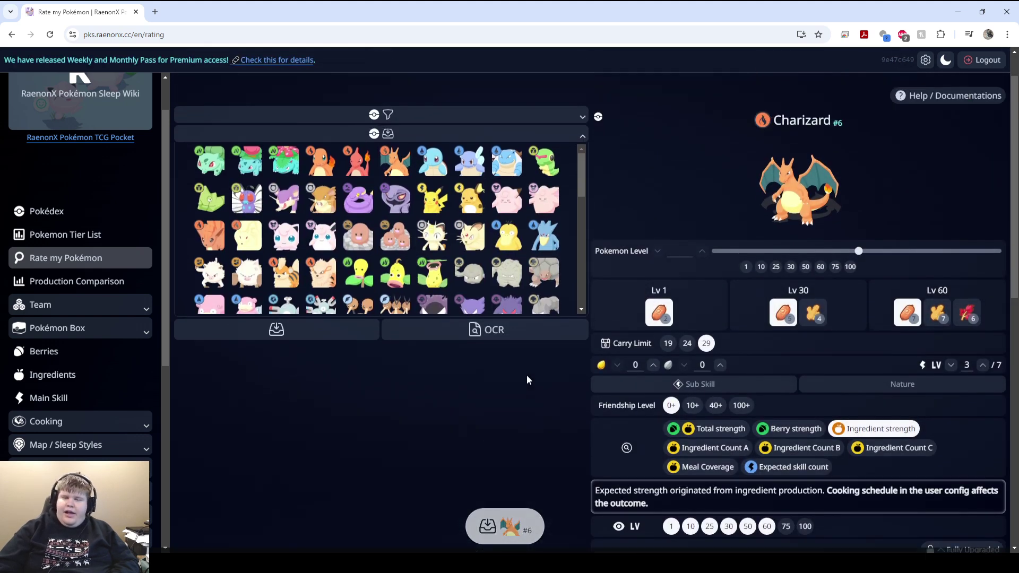
{"action": "scroll", "coordinate": [719, 416], "scroll_direction": "down", "scroll_amount": 2}
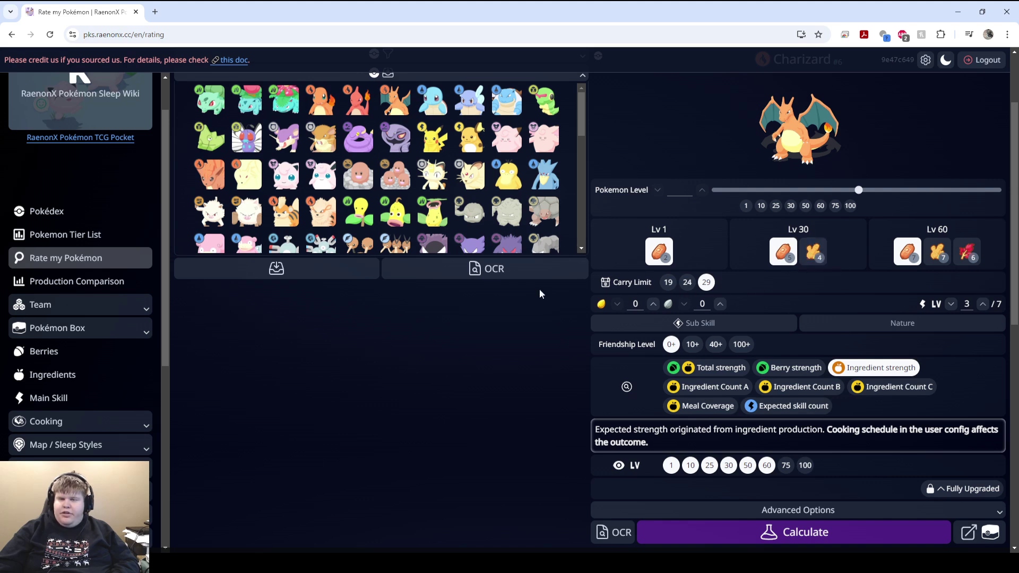
{"action": "scroll", "coordinate": [638, 296], "scroll_direction": "up", "scroll_amount": 2}
{"action": "scroll", "coordinate": [716, 249], "scroll_direction": "down", "scroll_amount": 4}
{"action": "scroll", "coordinate": [796, 223], "scroll_direction": "up", "scroll_amount": 2}
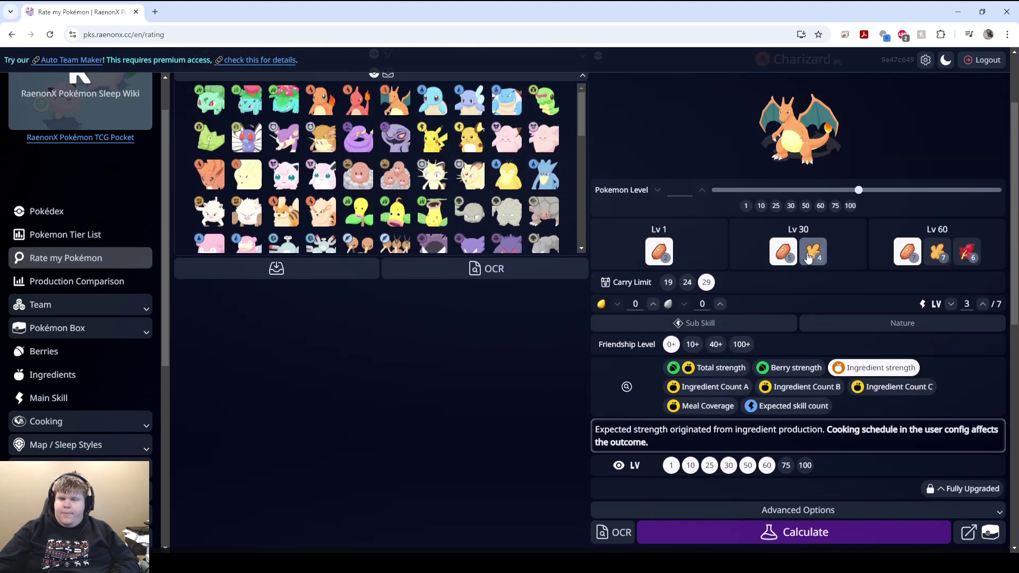
Set Charizard's Lv 30 ingredient to the ginger with quantity 4 and its carry limit to 29.
{"action": "left_click", "coordinate": [816, 257]}
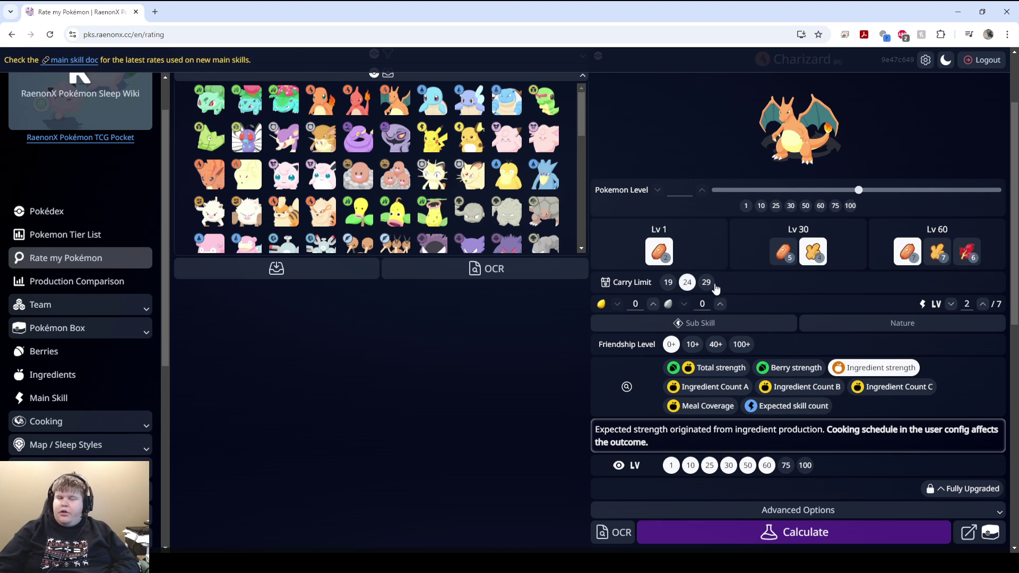
{"action": "left_click", "coordinate": [712, 284]}
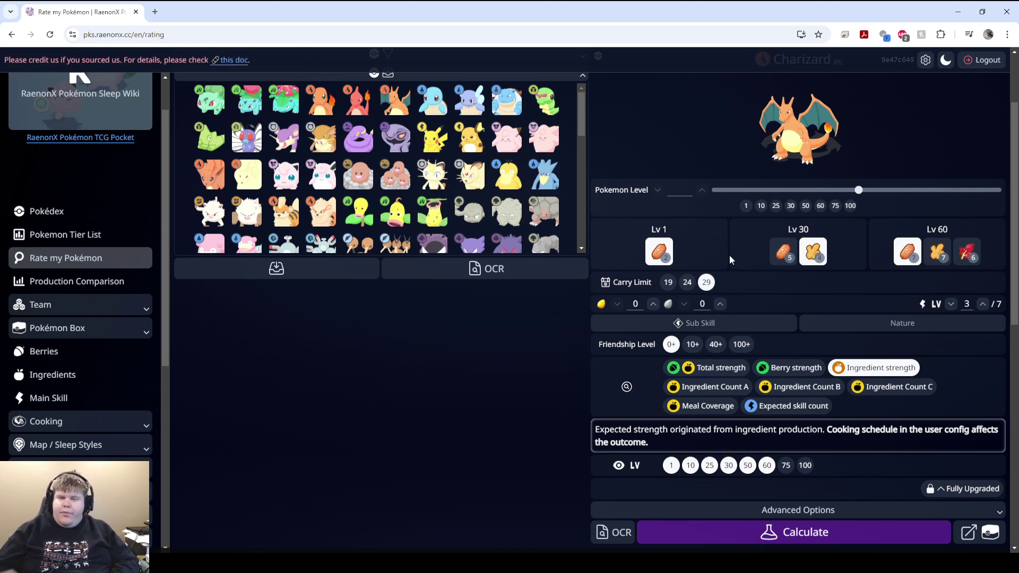
{"action": "scroll", "coordinate": [767, 257], "scroll_direction": "up", "scroll_amount": 2}
{"action": "scroll", "coordinate": [743, 266], "scroll_direction": "down", "scroll_amount": 2}
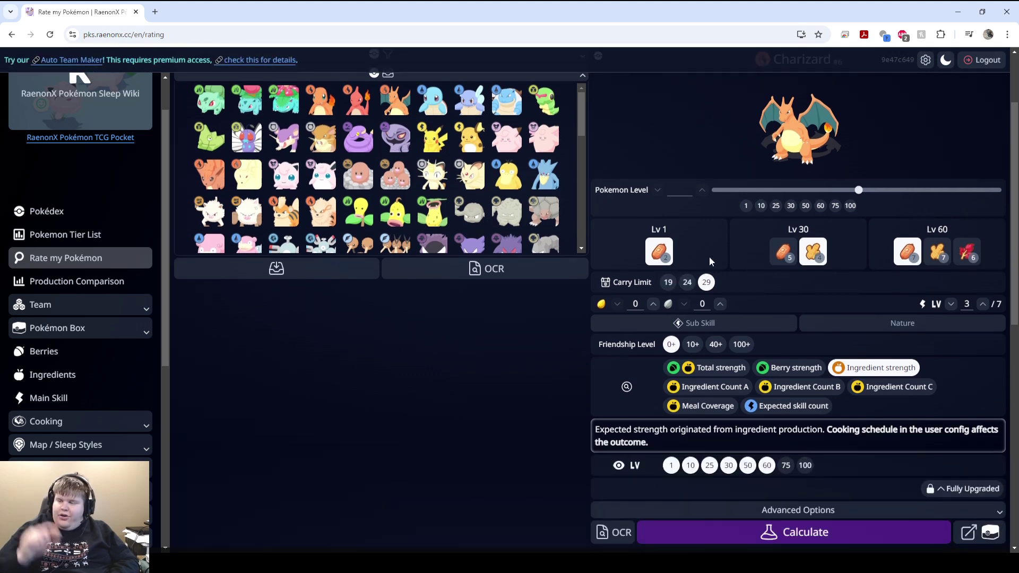
{"action": "scroll", "coordinate": [785, 264], "scroll_direction": "down", "scroll_amount": 1}
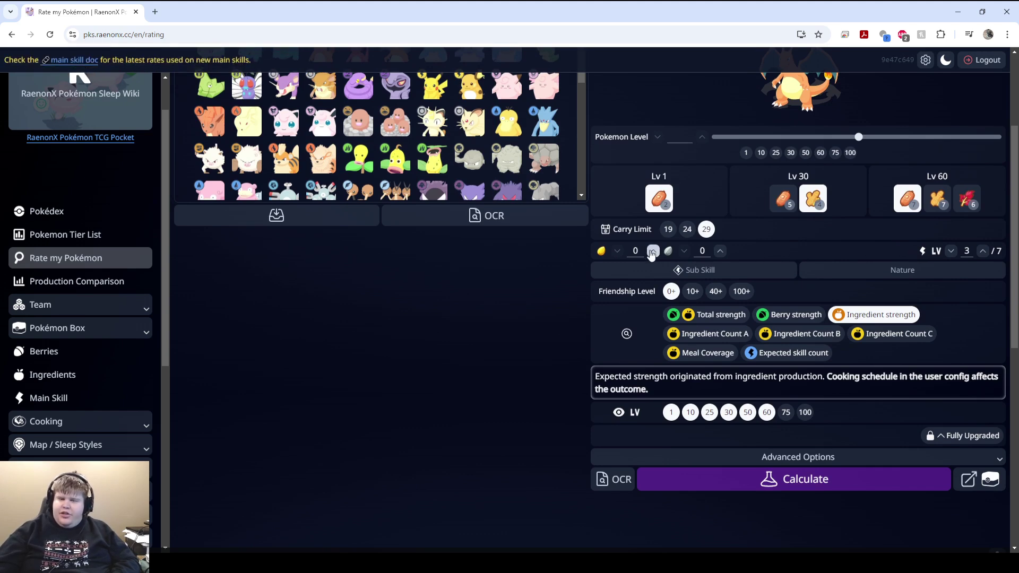
{"action": "double_click", "coordinate": [653, 251]}
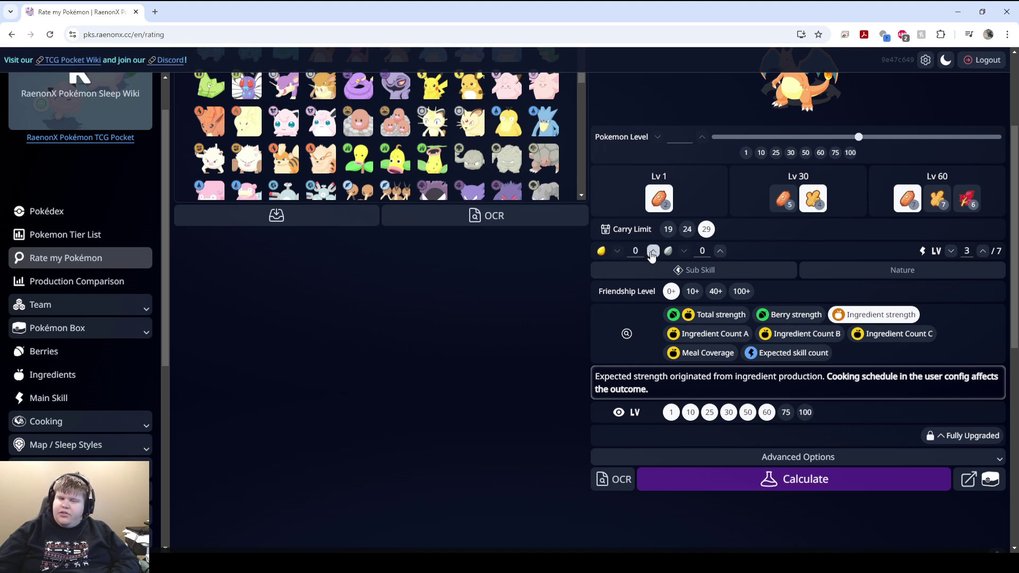
{"action": "double_click", "coordinate": [617, 250]}
{"action": "scroll", "coordinate": [673, 145], "scroll_direction": "down", "scroll_amount": 5}
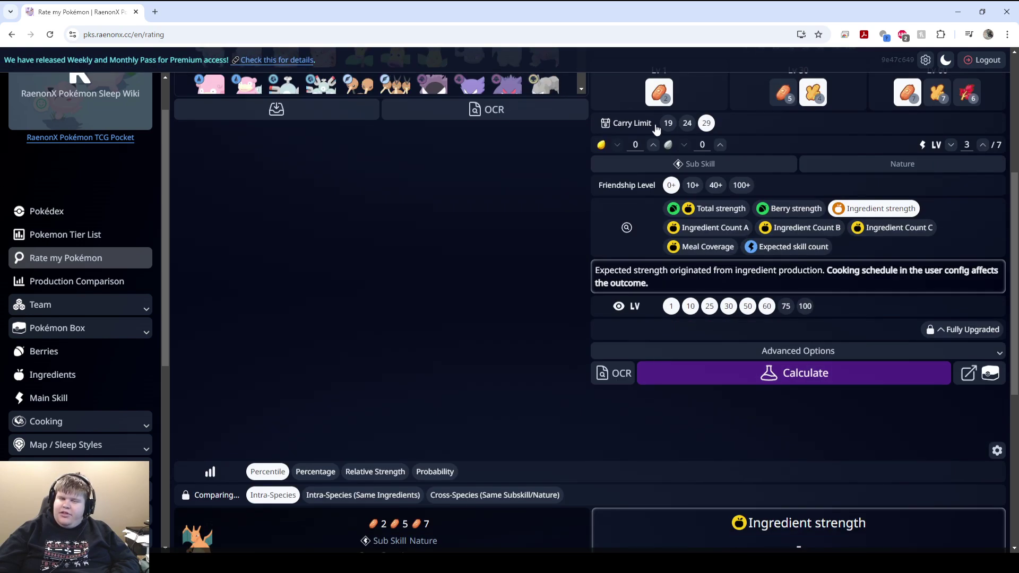
{"action": "scroll", "coordinate": [646, 217], "scroll_direction": "up", "scroll_amount": 4}
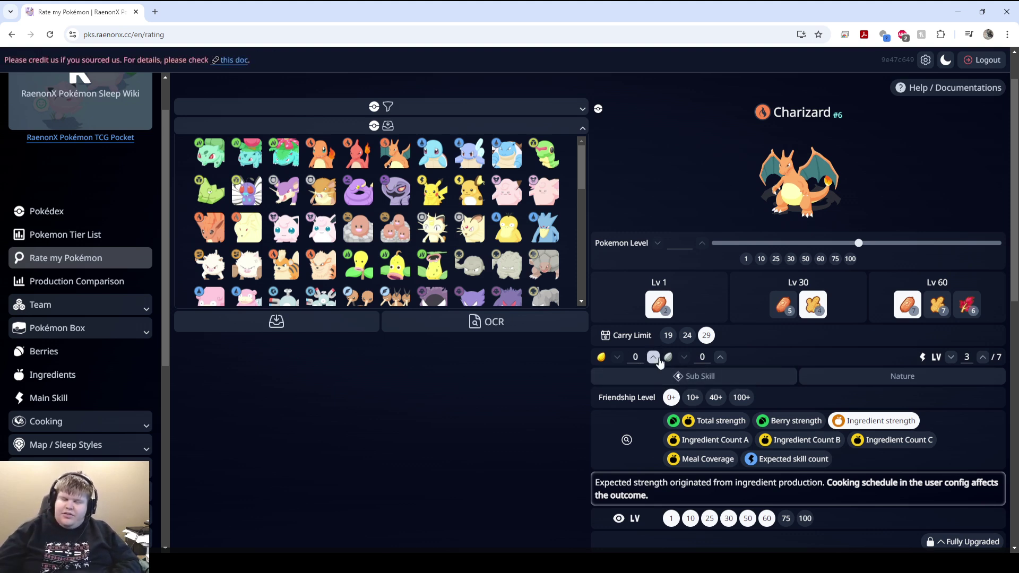
Set Charizard's nature to Quiet by choosing increased Ingredient finding and decreased EXP gains.
{"action": "scroll", "coordinate": [759, 355], "scroll_direction": "down", "scroll_amount": 1}
{"action": "scroll", "coordinate": [759, 351], "scroll_direction": "down", "scroll_amount": 2}
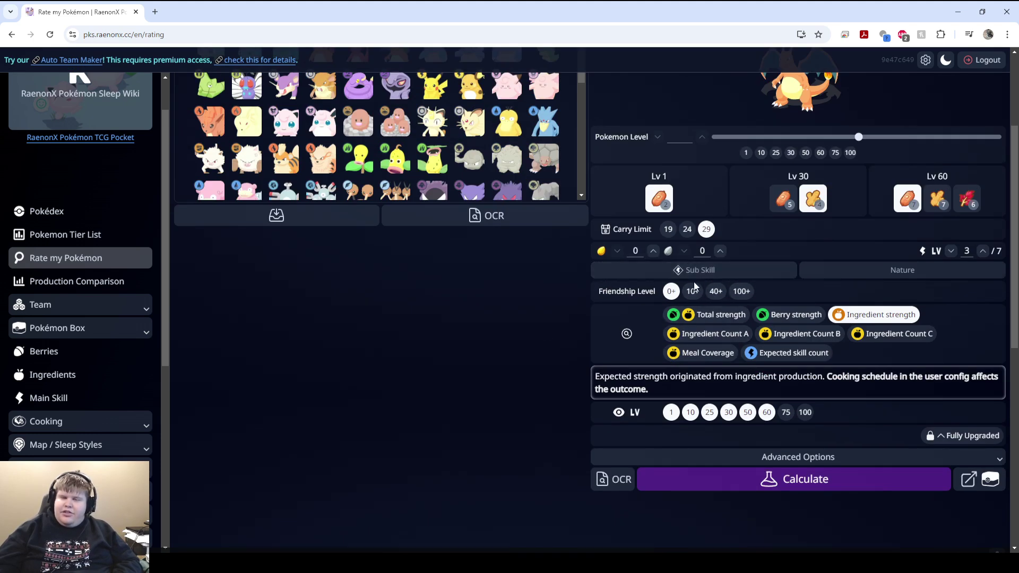
{"action": "left_click", "coordinate": [845, 275]}
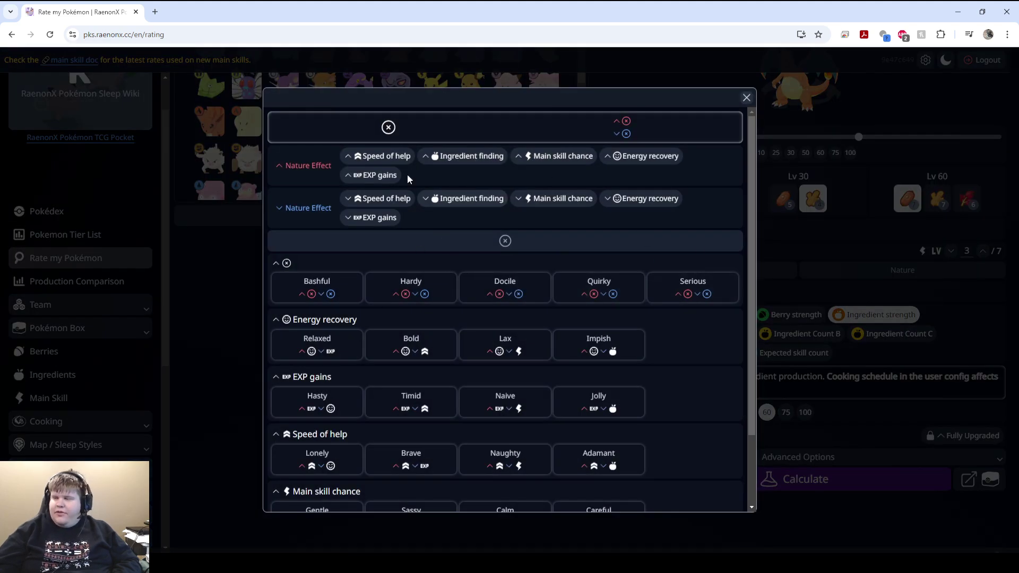
{"action": "left_click", "coordinate": [462, 155]}
{"action": "left_click", "coordinate": [374, 217]}
Set Charizard's nature to Timid, which raises EXP gains and lowers Speed of help.
{"action": "left_click", "coordinate": [933, 273]}
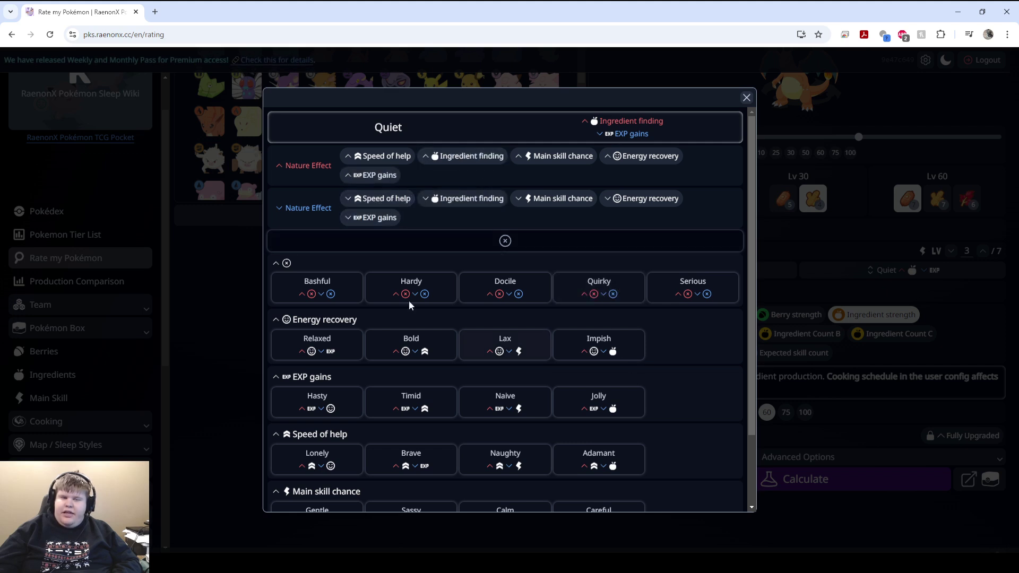
{"action": "scroll", "coordinate": [542, 341], "scroll_direction": "down", "scroll_amount": 2}
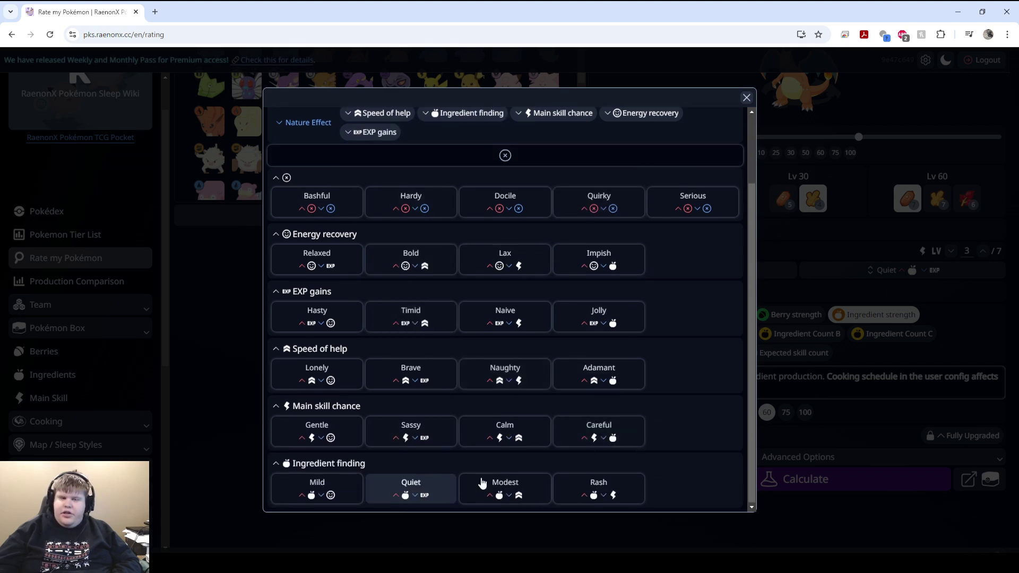
{"action": "scroll", "coordinate": [504, 467], "scroll_direction": "up", "scroll_amount": 3}
{"action": "scroll", "coordinate": [440, 425], "scroll_direction": "down", "scroll_amount": 3}
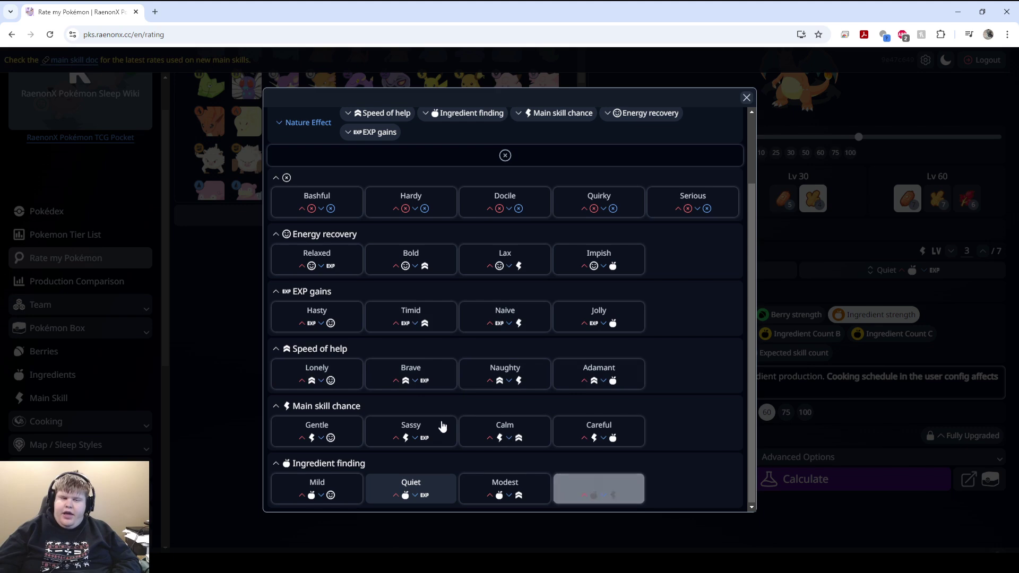
{"action": "left_click", "coordinate": [411, 317]}
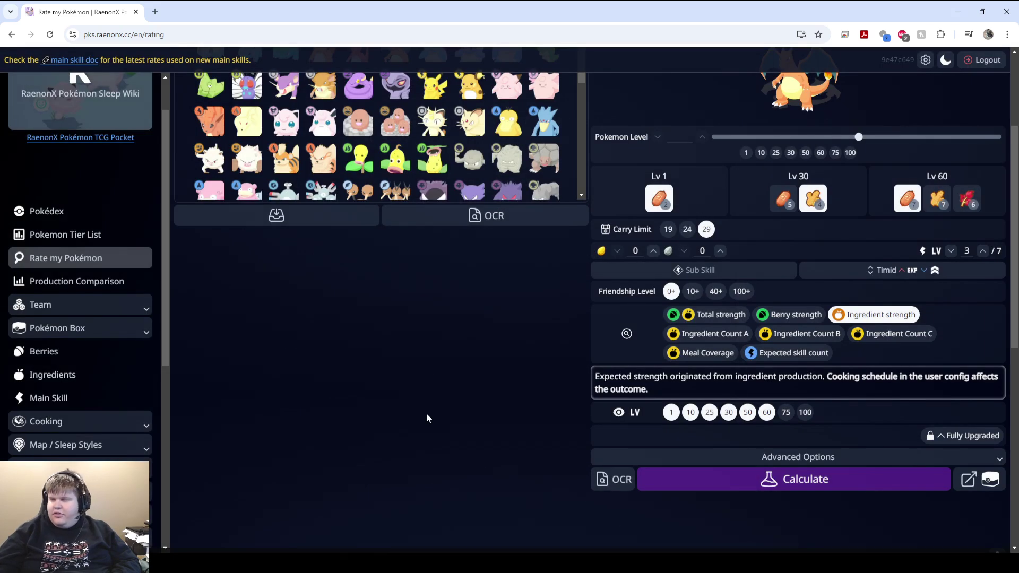
{"action": "scroll", "coordinate": [732, 360], "scroll_direction": "up", "scroll_amount": 3}
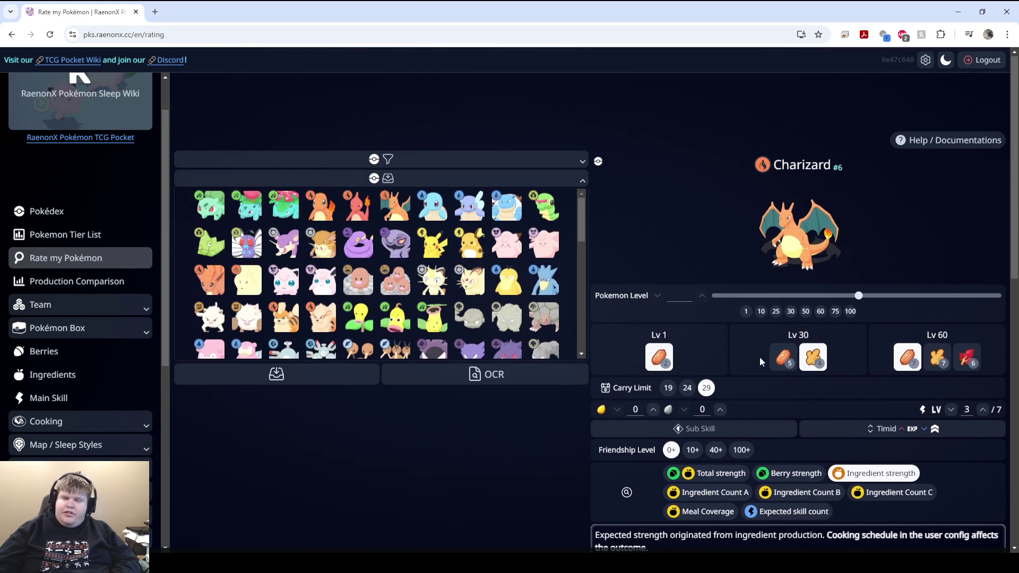
{"action": "left_click", "coordinate": [885, 429]}
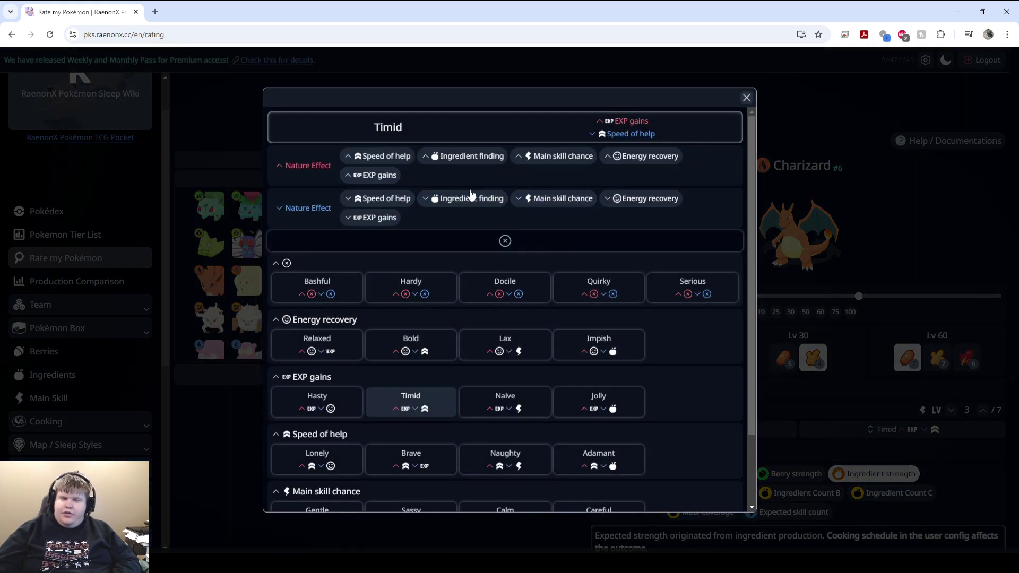
{"action": "left_click", "coordinate": [385, 197]}
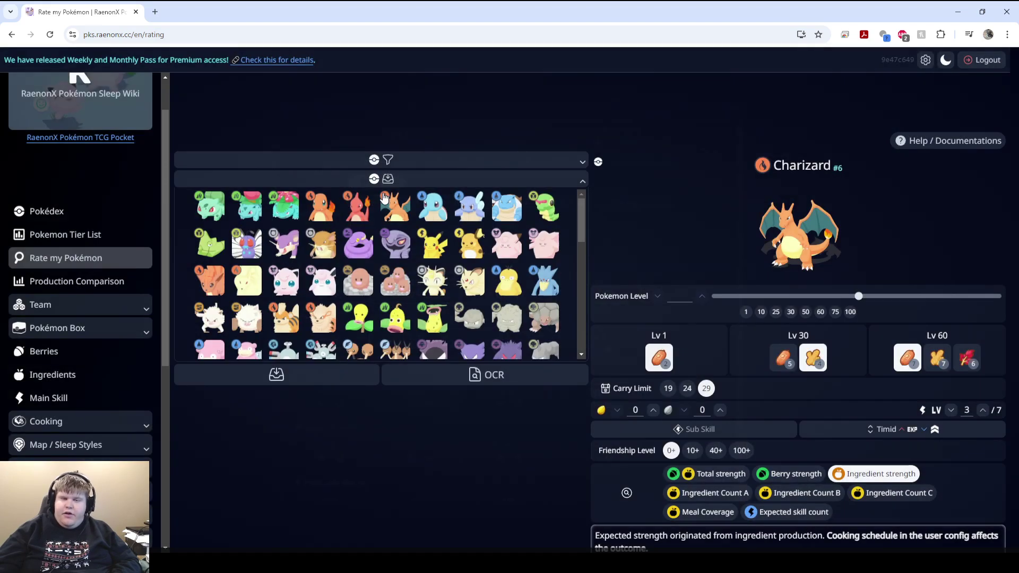
Assign the sub skills in order: Ingredient Finder M, Inventory Up S, Dream Shard Bonus, Ingredient Finder S and Skill Trigger S.
{"action": "scroll", "coordinate": [877, 416], "scroll_direction": "down", "scroll_amount": 2}
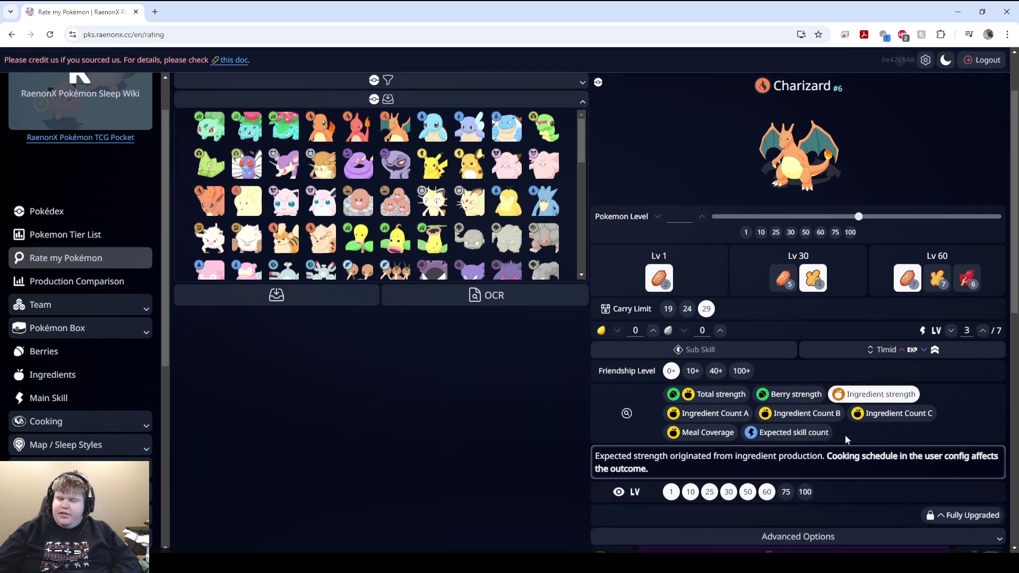
{"action": "left_click", "coordinate": [743, 323]}
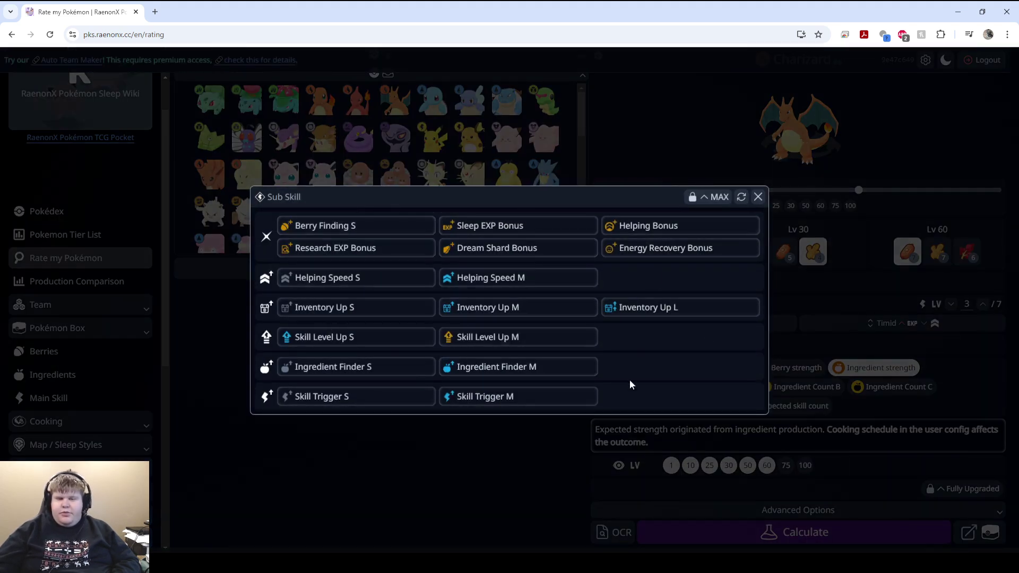
{"action": "left_click_drag", "start_coordinate": [477, 367], "coordinate": [485, 366]}
{"action": "left_click", "coordinate": [345, 308]}
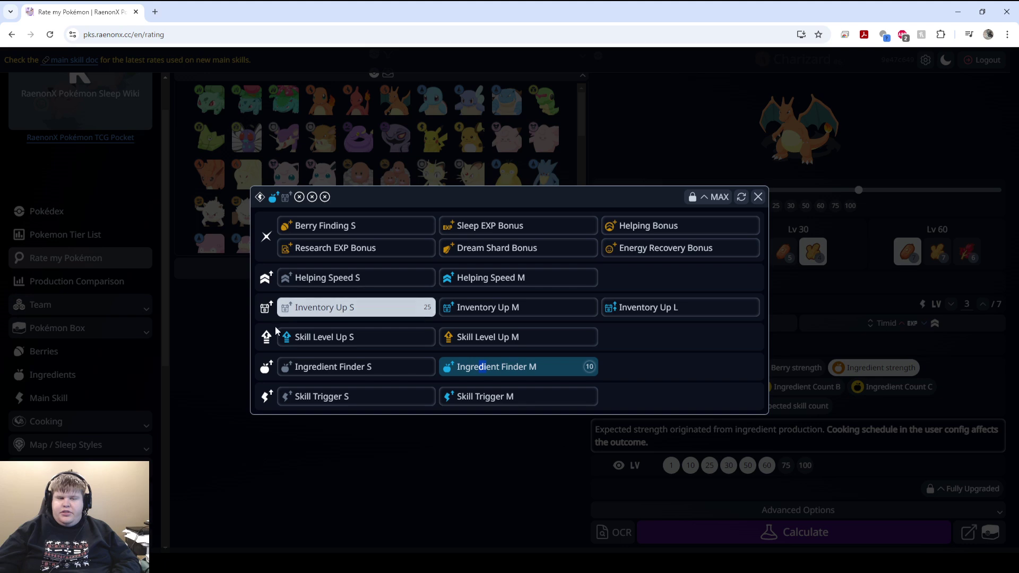
{"action": "left_click", "coordinate": [552, 252]}
{"action": "left_click", "coordinate": [382, 365]}
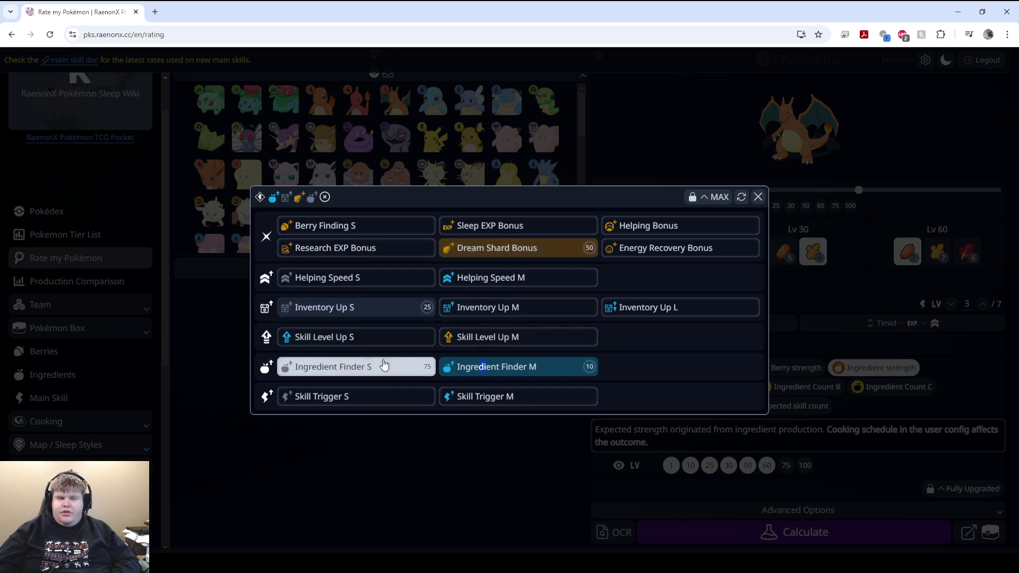
{"action": "left_click", "coordinate": [378, 396]}
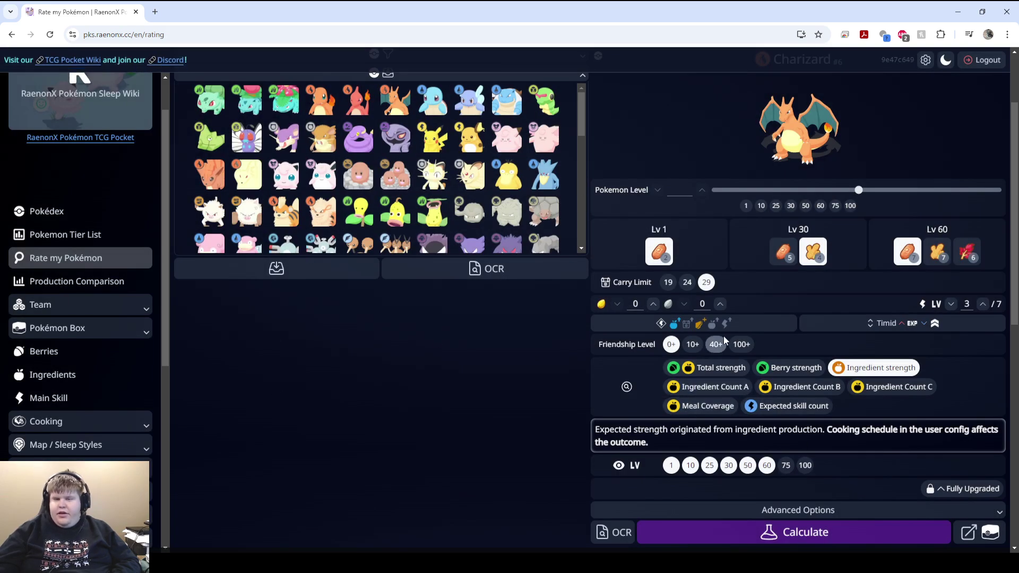
Add levels 75 and 100 to the levels included in the rating.
{"action": "scroll", "coordinate": [717, 345], "scroll_direction": "down", "scroll_amount": 4}
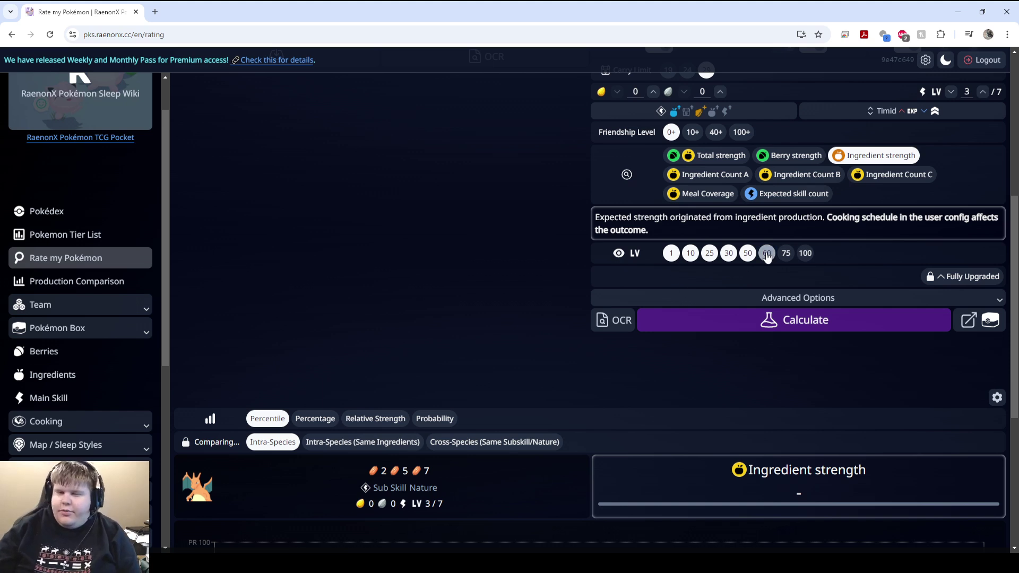
{"action": "left_click", "coordinate": [767, 254]}
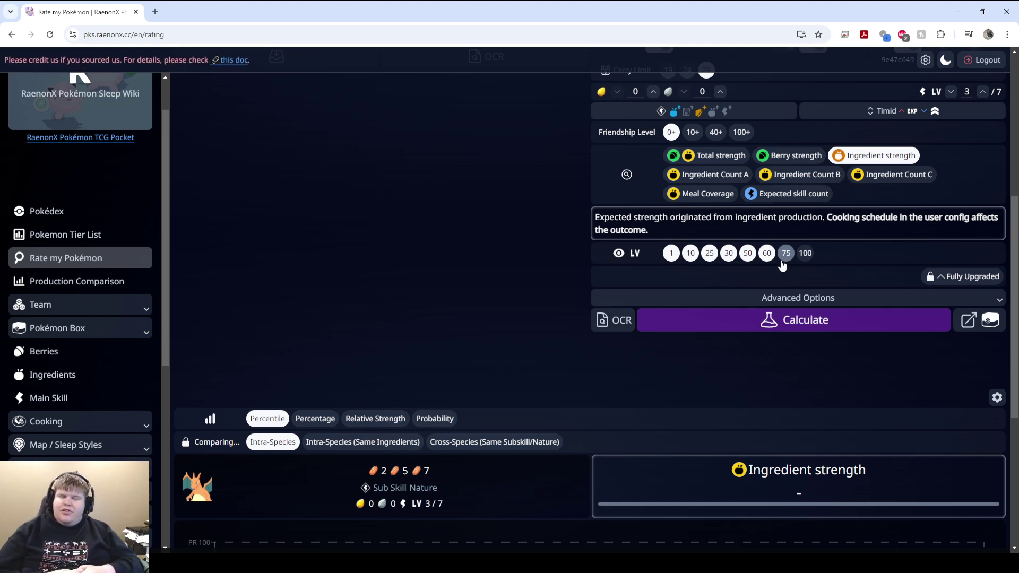
{"action": "left_click", "coordinate": [808, 255]}
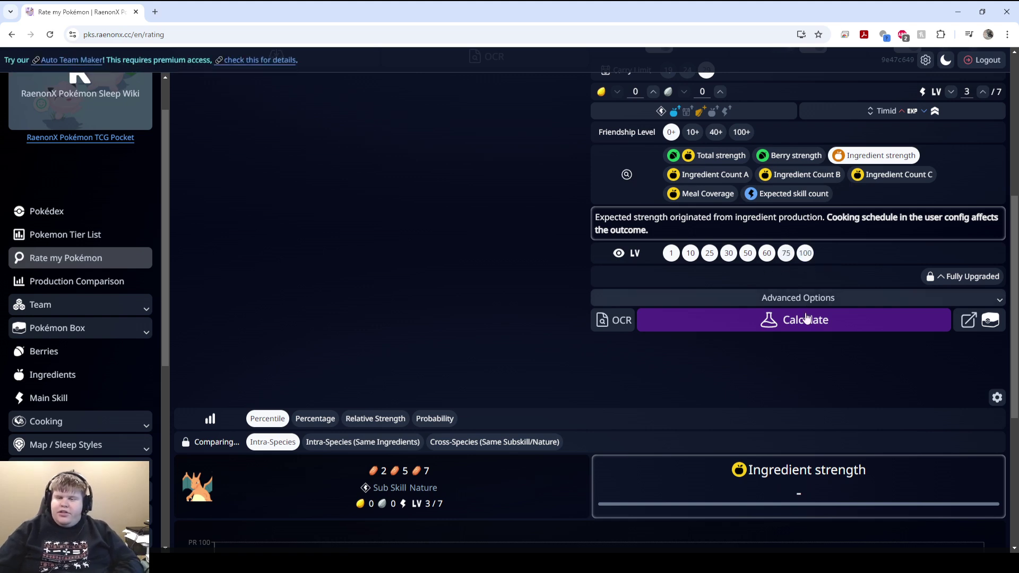
Calculate Charizard's rating by Ingredient strength and bring up the percentile results by level.
{"action": "scroll", "coordinate": [716, 318], "scroll_direction": "up", "scroll_amount": 3}
{"action": "scroll", "coordinate": [730, 359], "scroll_direction": "down", "scroll_amount": 3}
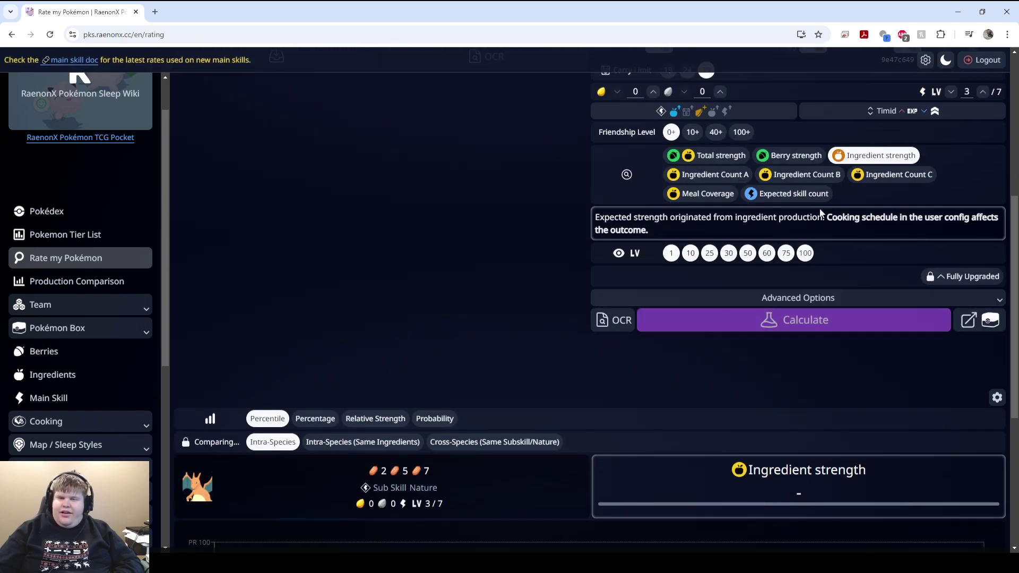
{"action": "scroll", "coordinate": [775, 175], "scroll_direction": "up", "scroll_amount": 2}
{"action": "scroll", "coordinate": [815, 317], "scroll_direction": "down", "scroll_amount": 5}
{"action": "scroll", "coordinate": [786, 329], "scroll_direction": "up", "scroll_amount": 5}
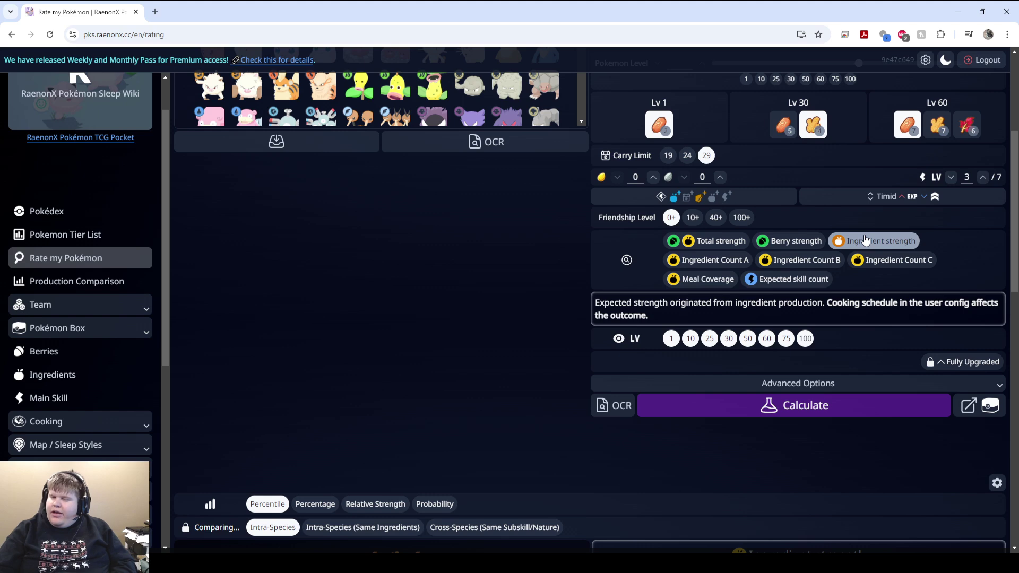
{"action": "scroll", "coordinate": [849, 255], "scroll_direction": "down", "scroll_amount": 7}
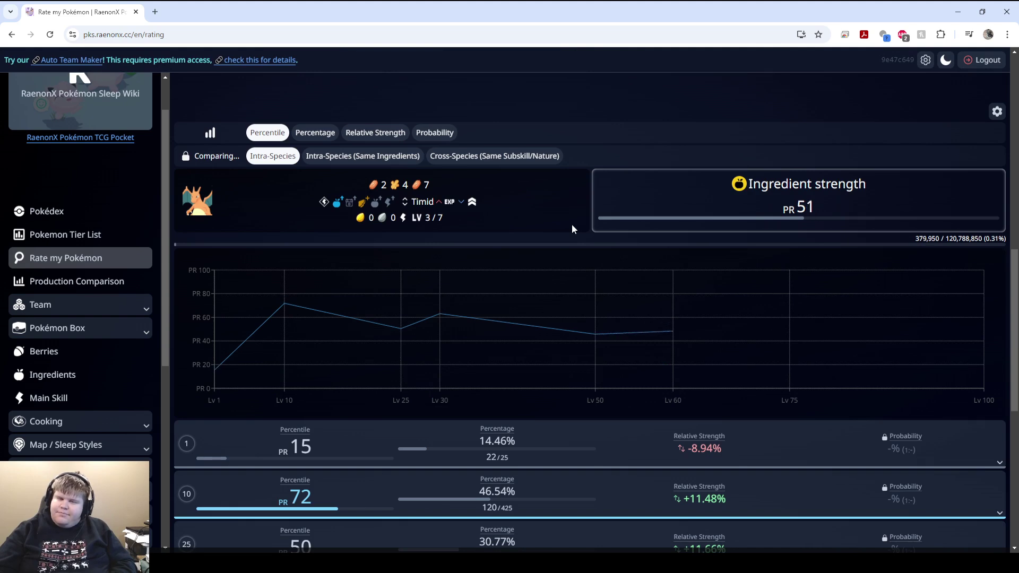
Examine Charizard's percentile, percentage and relative strength at each level alongside its rating setup, and open the site's user settings.
{"action": "scroll", "coordinate": [587, 228], "scroll_direction": "down", "scroll_amount": 6}
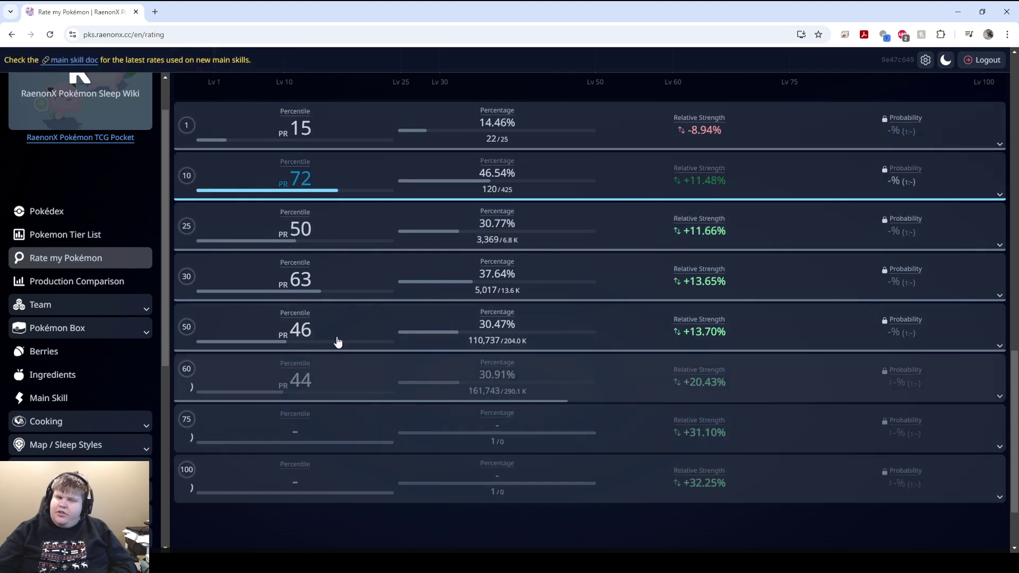
{"action": "scroll", "coordinate": [518, 410], "scroll_direction": "up", "scroll_amount": 10}
{"action": "scroll", "coordinate": [774, 296], "scroll_direction": "up", "scroll_amount": 7}
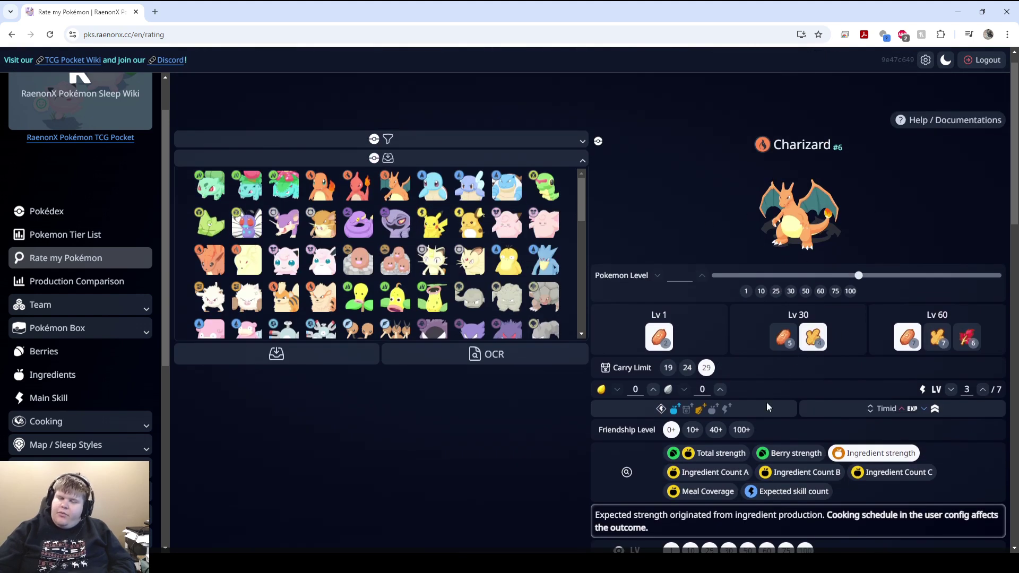
{"action": "scroll", "coordinate": [756, 432], "scroll_direction": "down", "scroll_amount": 1}
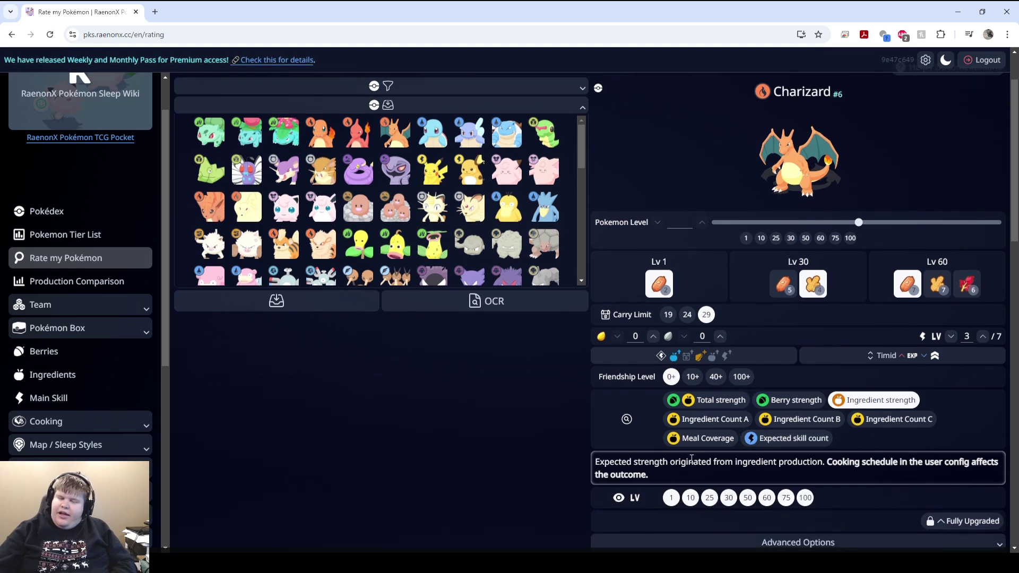
{"action": "scroll", "coordinate": [844, 467], "scroll_direction": "down", "scroll_amount": 1}
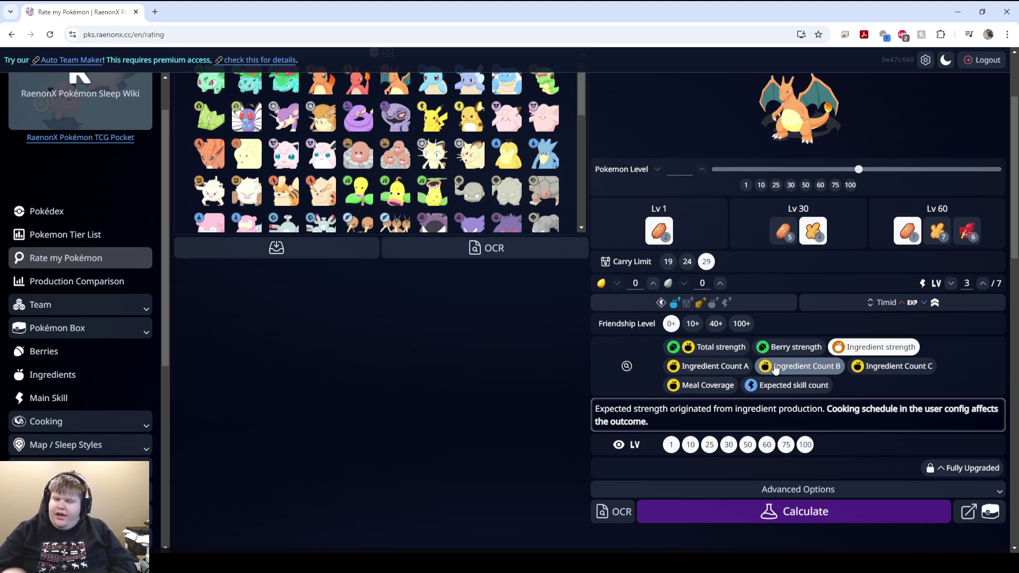
{"action": "scroll", "coordinate": [690, 363], "scroll_direction": "down", "scroll_amount": 10}
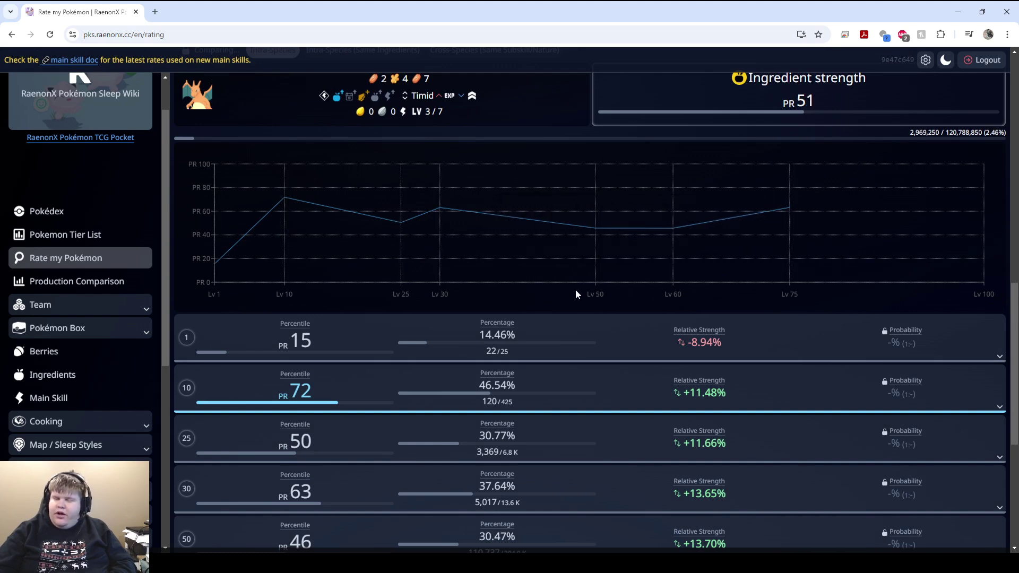
{"action": "scroll", "coordinate": [564, 287], "scroll_direction": "up", "scroll_amount": 10}
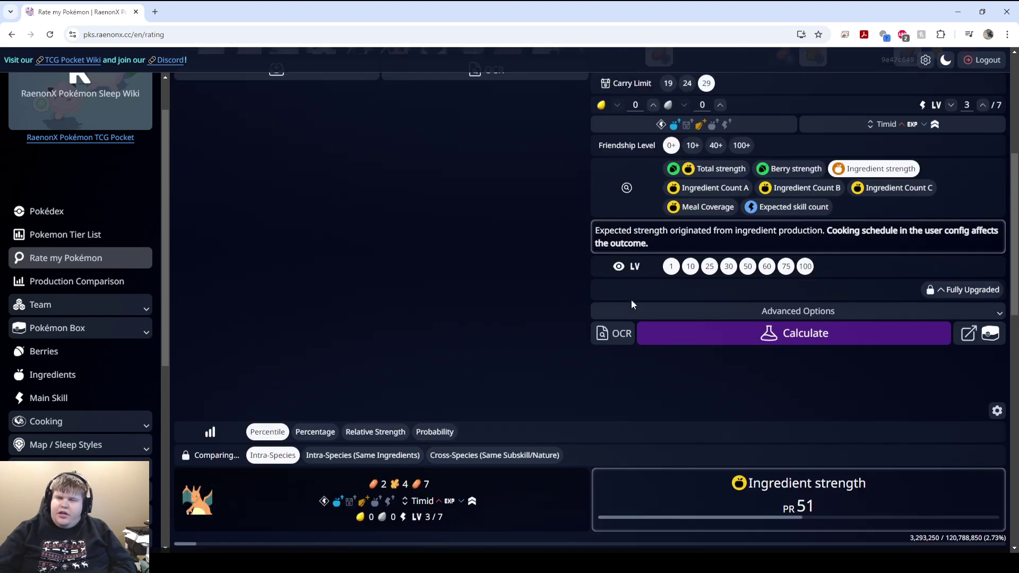
{"action": "scroll", "coordinate": [736, 300], "scroll_direction": "down", "scroll_amount": 6}
{"action": "scroll", "coordinate": [736, 300], "scroll_direction": "down", "scroll_amount": 8}
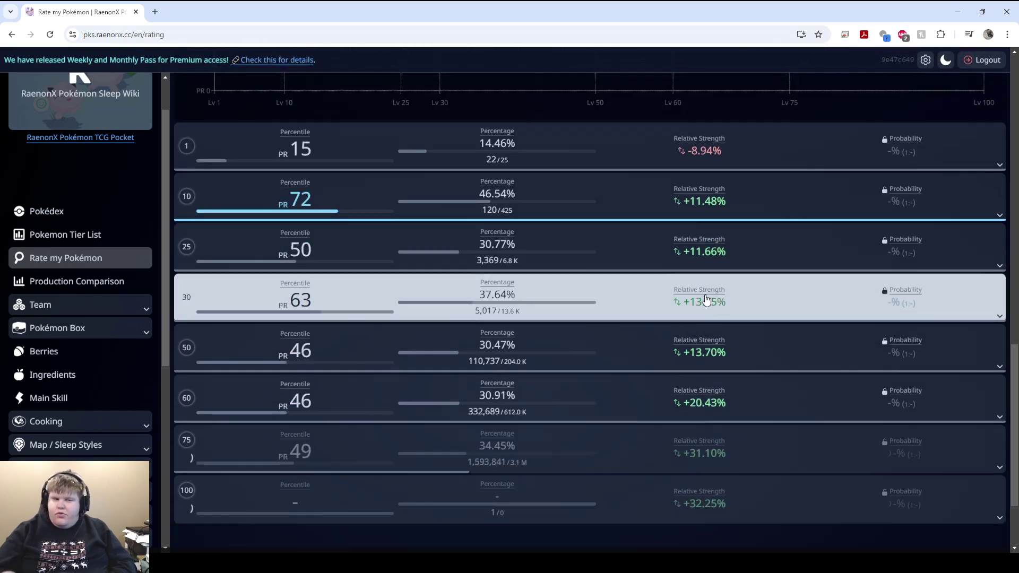
{"action": "scroll", "coordinate": [742, 293], "scroll_direction": "up", "scroll_amount": 12}
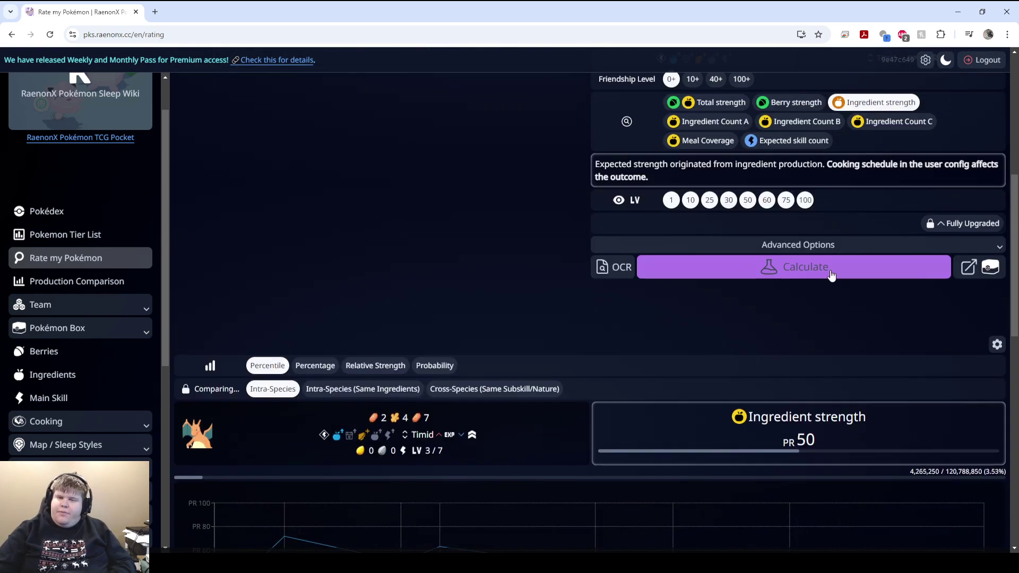
{"action": "scroll", "coordinate": [842, 374], "scroll_direction": "down", "scroll_amount": 15}
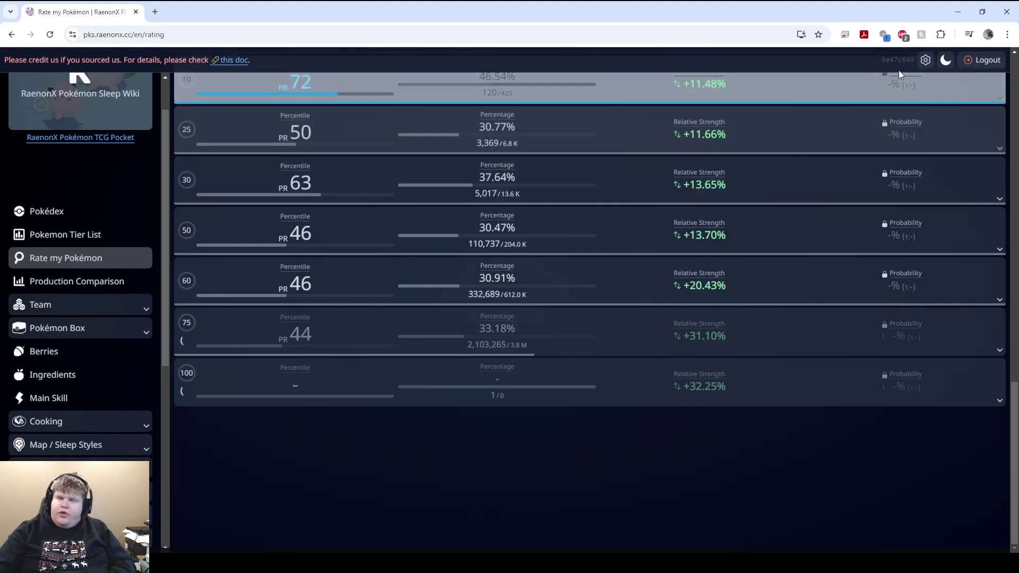
{"action": "left_click", "coordinate": [926, 59]}
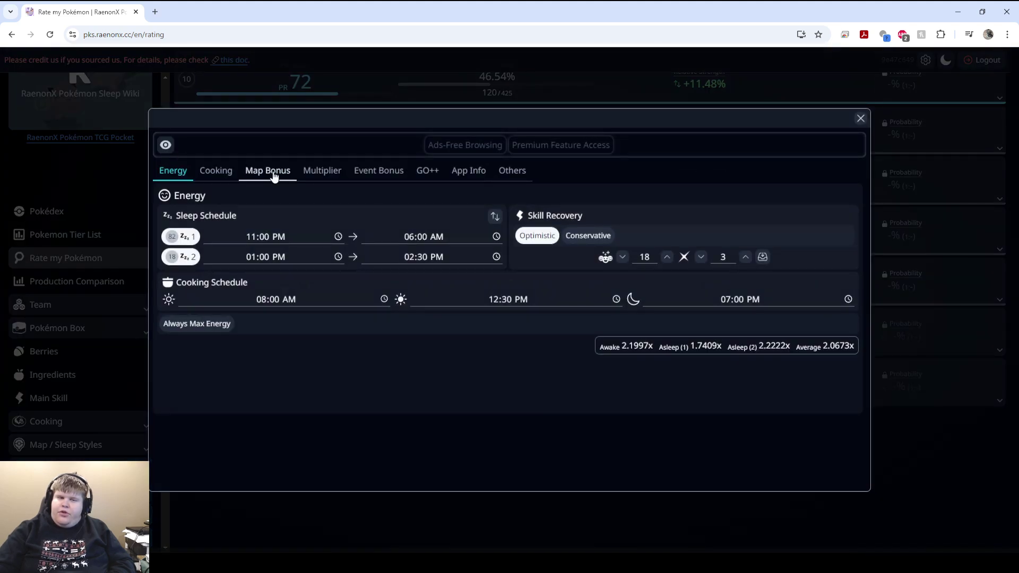
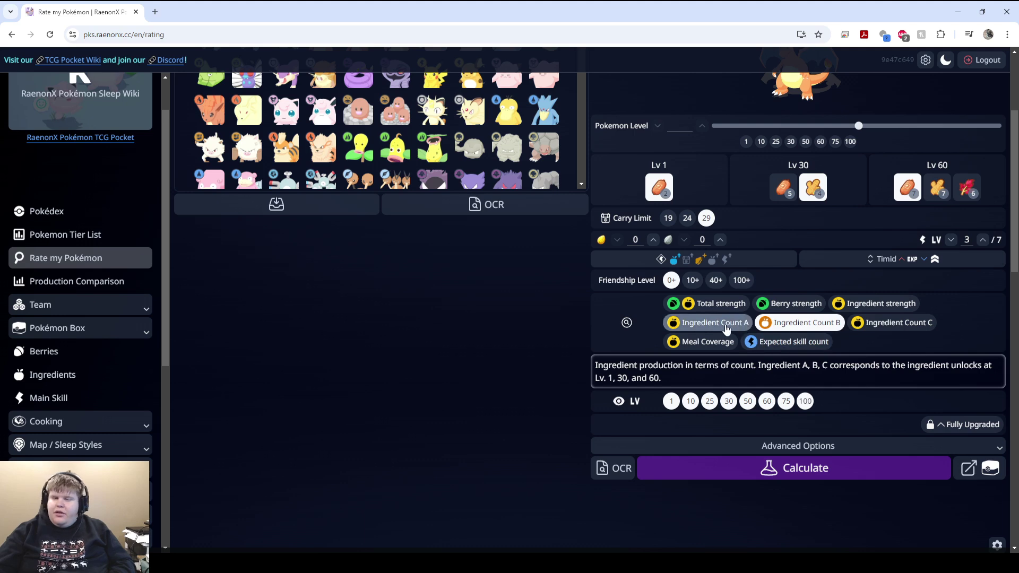
Try Ingredient Count A, B and C as Charizard's rating basis, comparing them with the ingredients at levels 1, 30 and 60.
{"action": "left_click", "coordinate": [746, 323]}
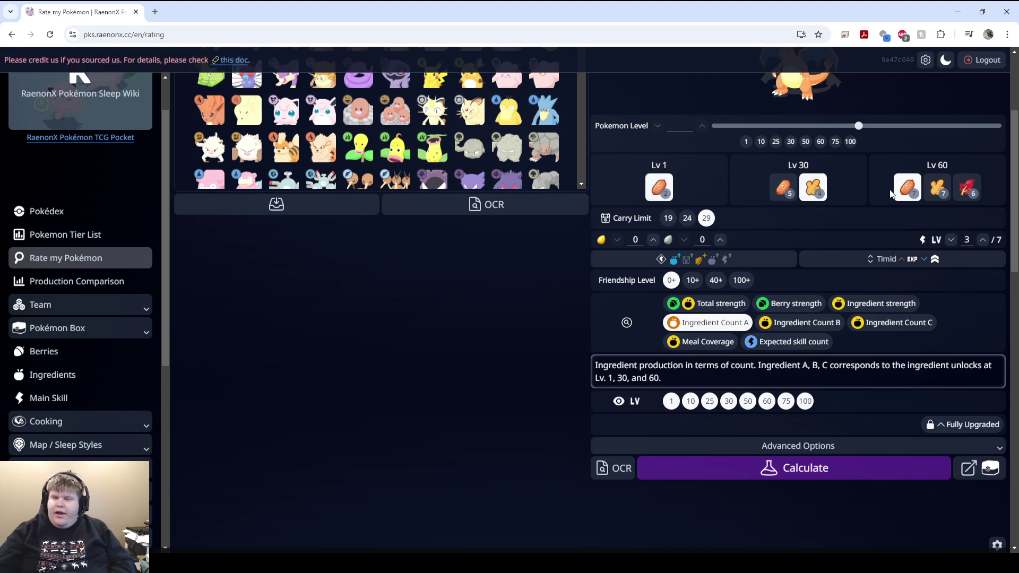
{"action": "scroll", "coordinate": [808, 150], "scroll_direction": "up", "scroll_amount": 2}
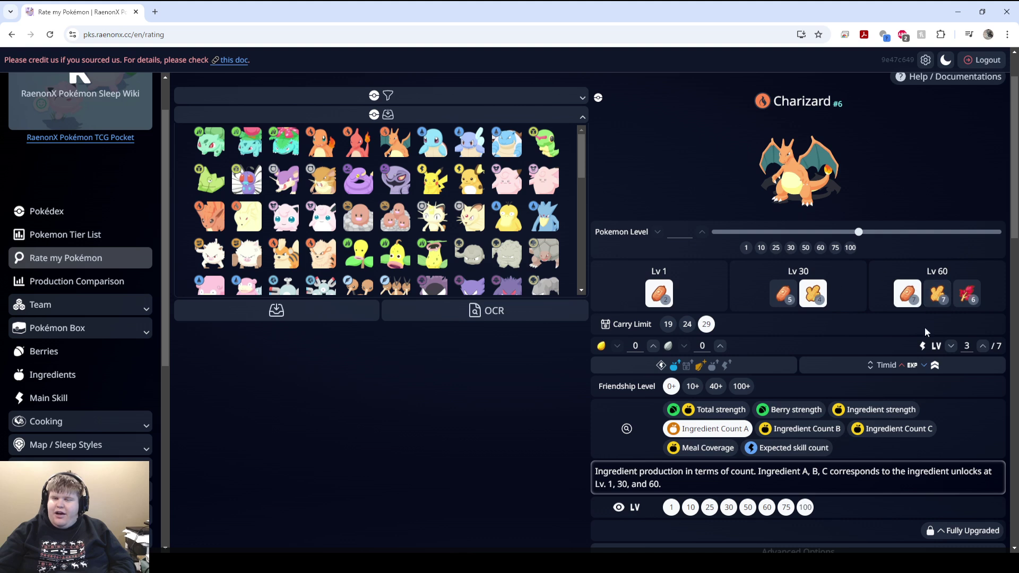
{"action": "scroll", "coordinate": [802, 368], "scroll_direction": "down", "scroll_amount": 2}
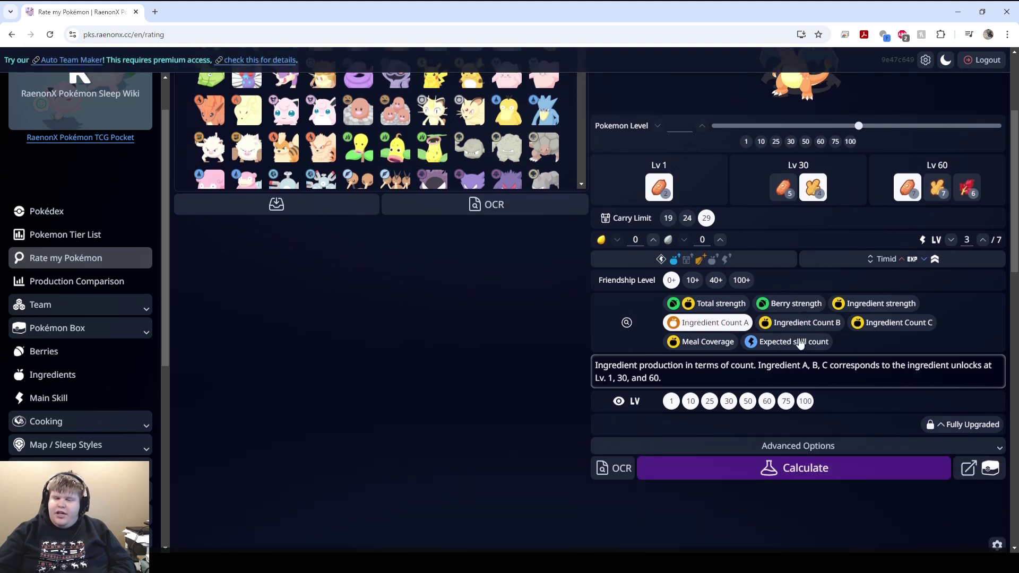
{"action": "left_click", "coordinate": [800, 323]}
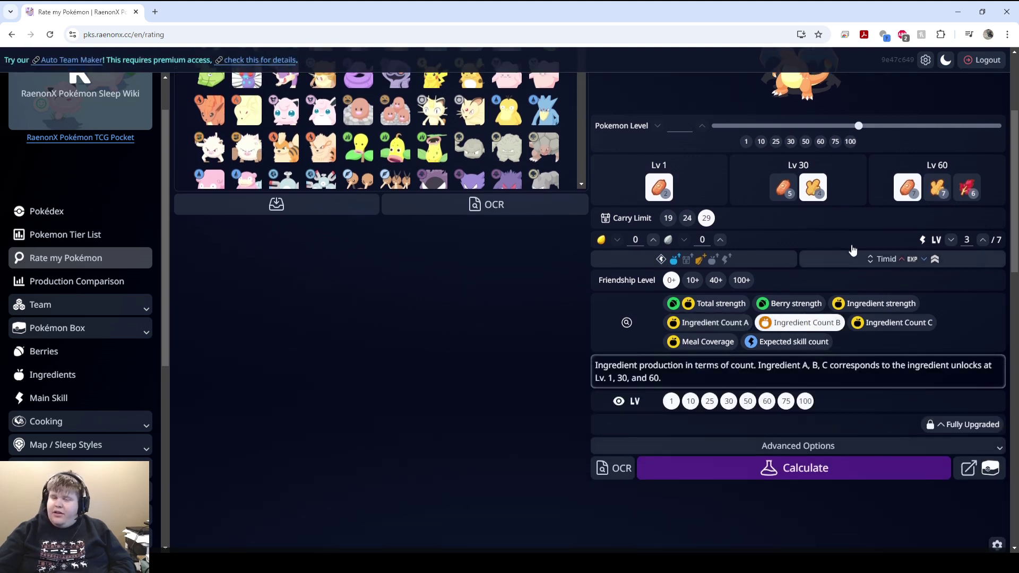
{"action": "scroll", "coordinate": [827, 233], "scroll_direction": "up", "scroll_amount": 2}
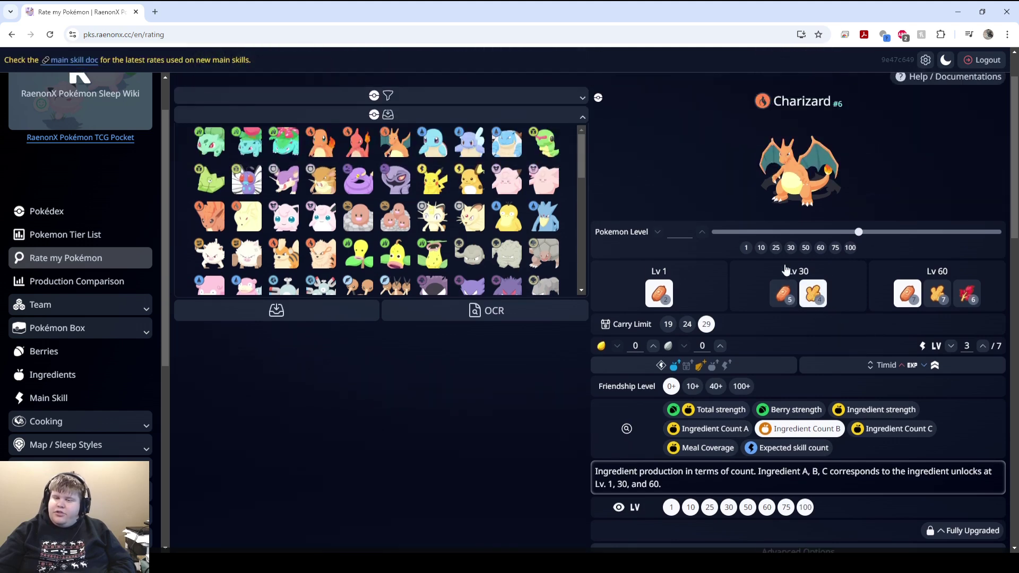
{"action": "scroll", "coordinate": [812, 326], "scroll_direction": "down", "scroll_amount": 3}
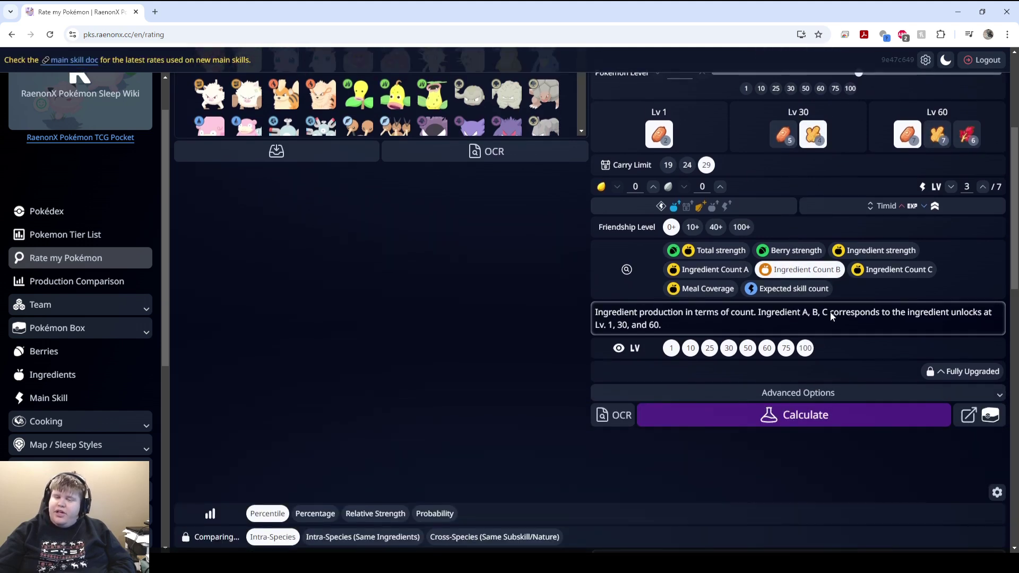
{"action": "left_click", "coordinate": [886, 271]}
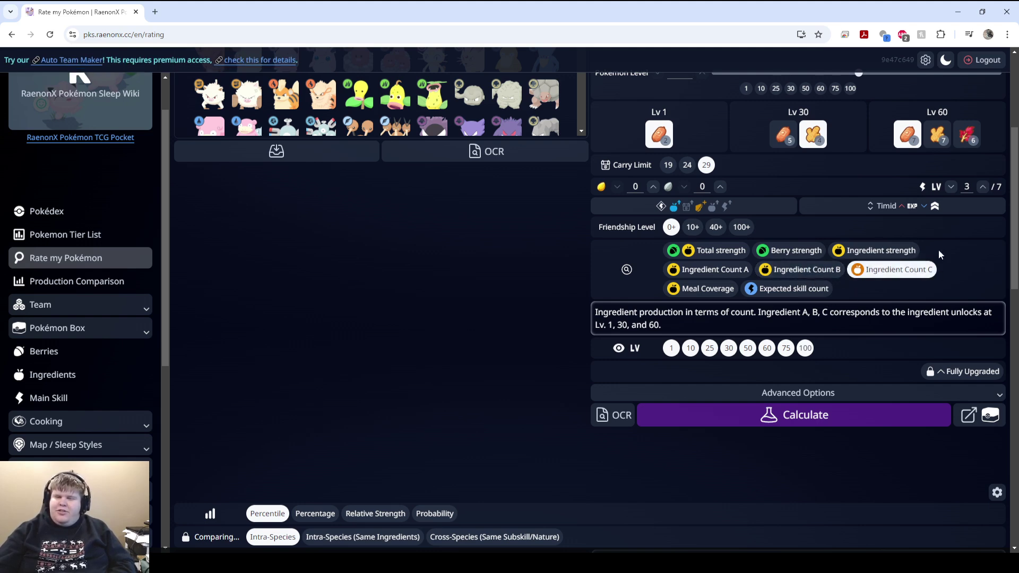
{"action": "scroll", "coordinate": [722, 273], "scroll_direction": "up", "scroll_amount": 1}
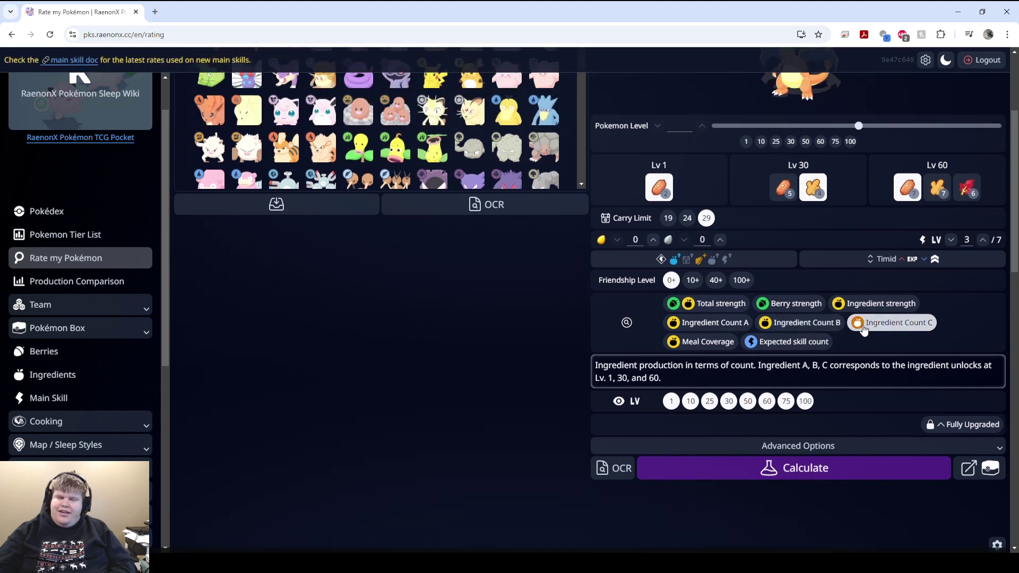
{"action": "left_click", "coordinate": [748, 320]}
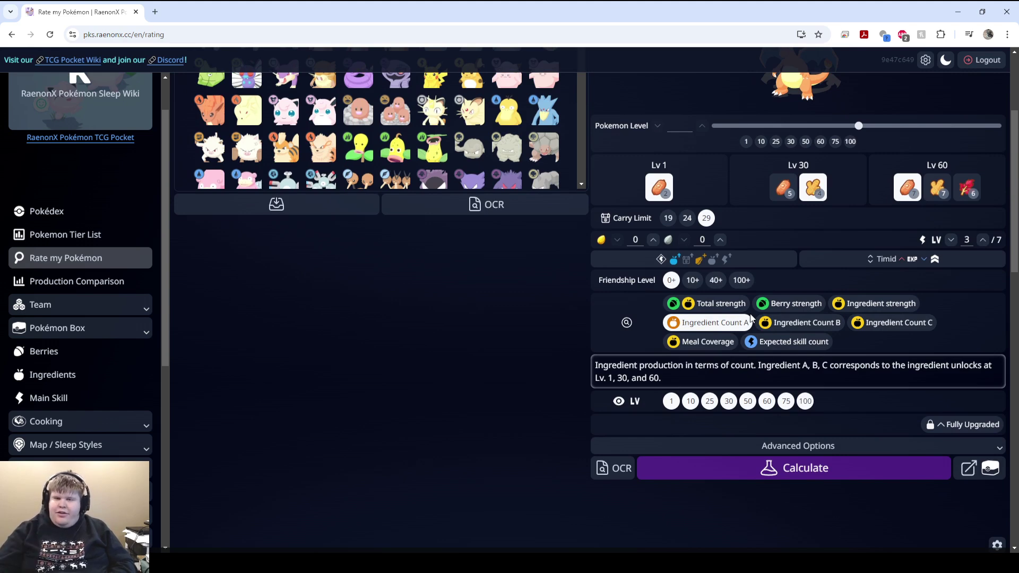
Set Charizard's rating basis back to Ingredient strength and review its setup.
{"action": "left_click", "coordinate": [875, 303]}
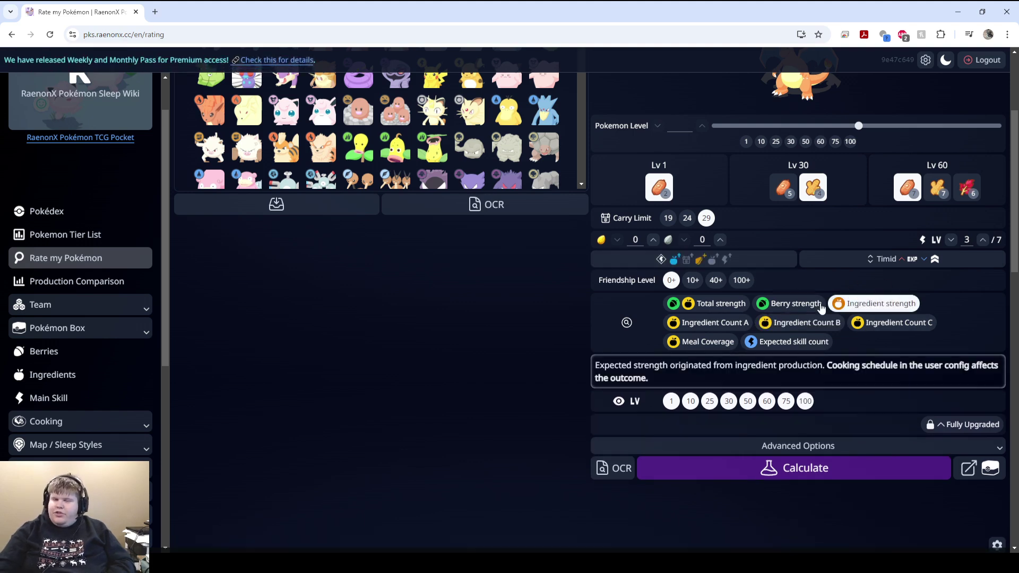
{"action": "scroll", "coordinate": [903, 335], "scroll_direction": "up", "scroll_amount": 3}
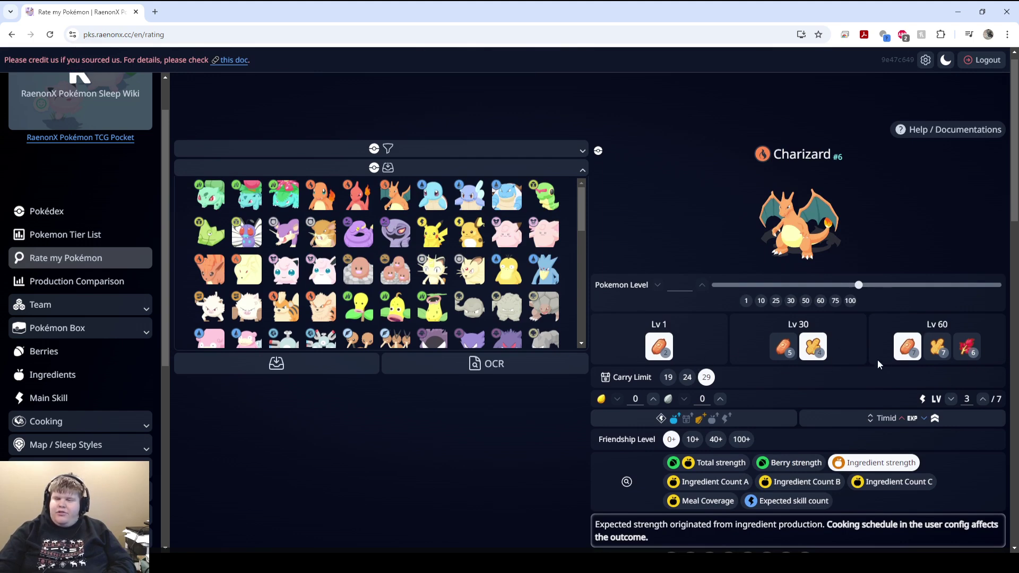
{"action": "scroll", "coordinate": [798, 354], "scroll_direction": "down", "scroll_amount": 2}
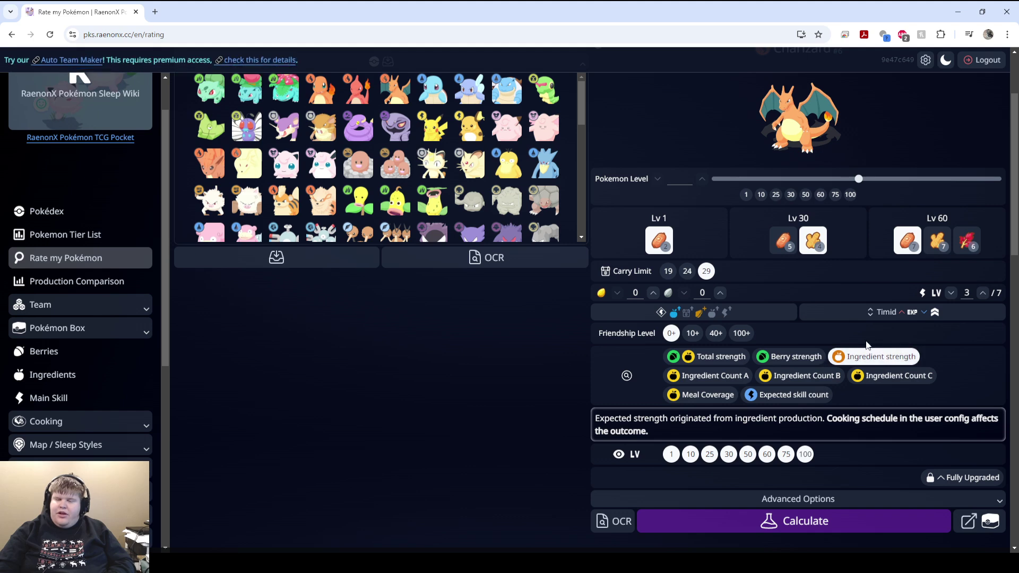
{"action": "scroll", "coordinate": [498, 355], "scroll_direction": "down", "scroll_amount": 7}
{"action": "scroll", "coordinate": [542, 330], "scroll_direction": "up", "scroll_amount": 8}
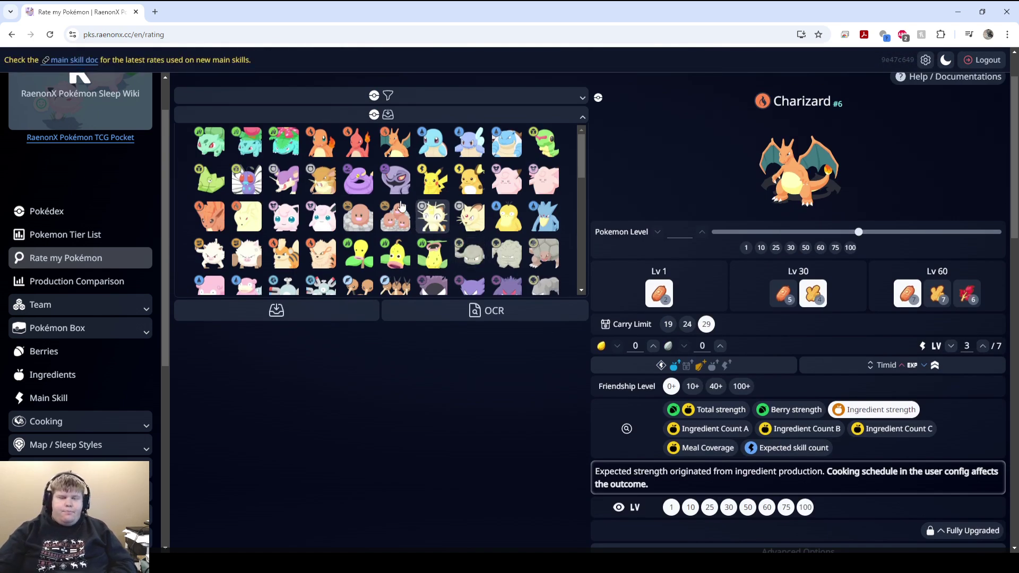
Switch the rated Pokémon to Raichu, choosing ginger as its level 30 ingredient and egg as its level 60 ingredient.
{"action": "scroll", "coordinate": [371, 228], "scroll_direction": "up", "scroll_amount": 1}
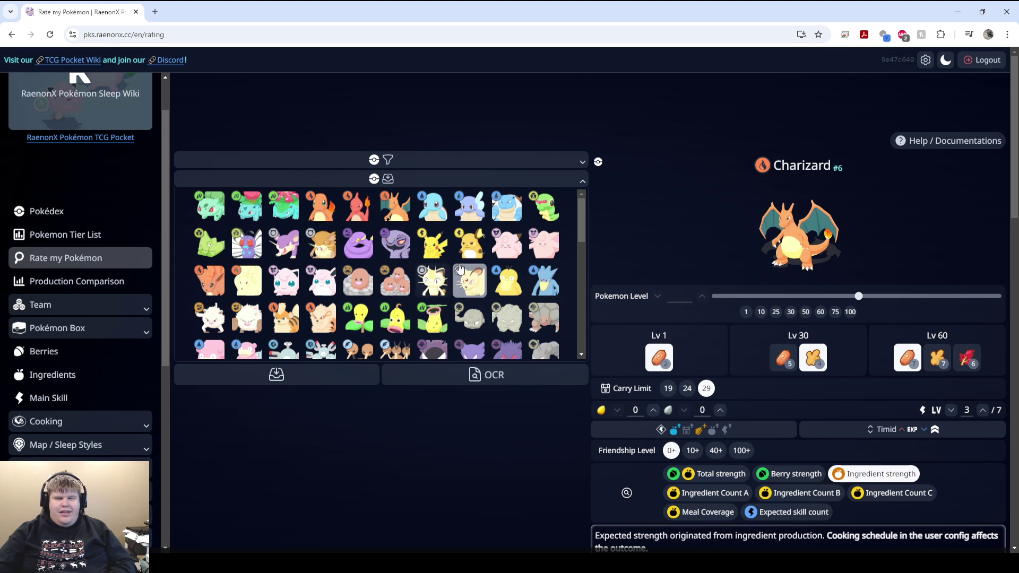
{"action": "left_click", "coordinate": [467, 251]}
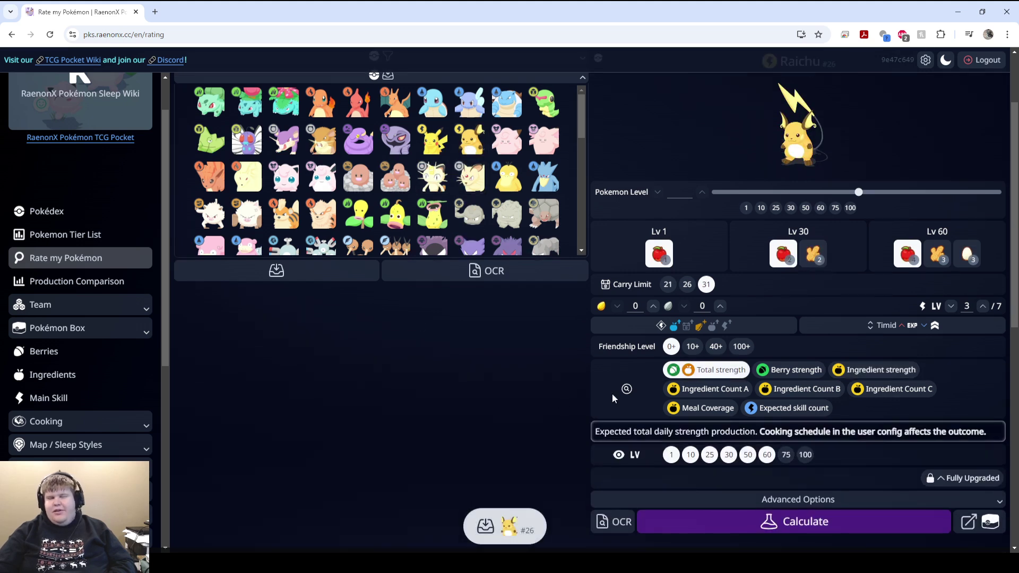
{"action": "scroll", "coordinate": [849, 374], "scroll_direction": "up", "scroll_amount": 2}
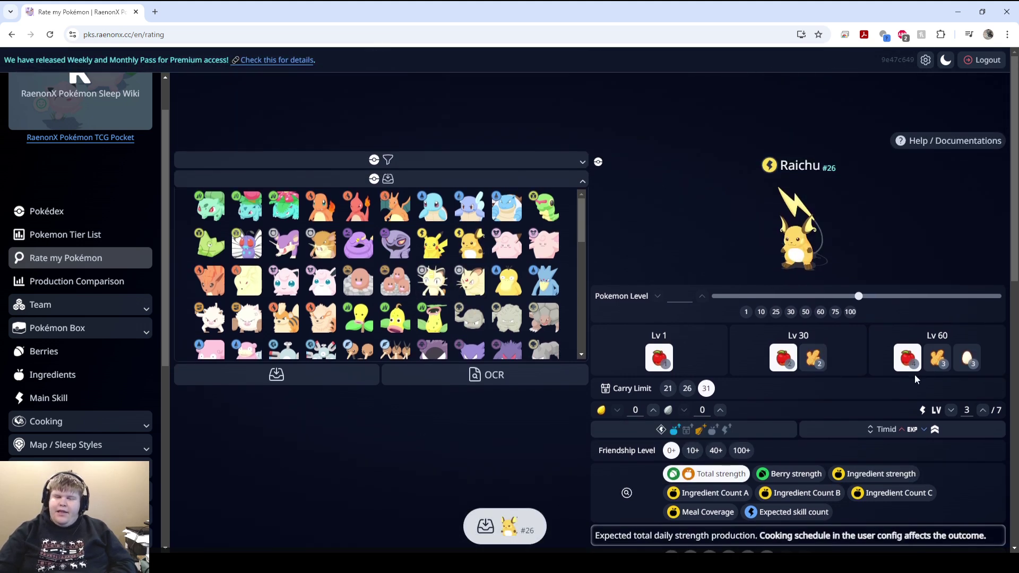
{"action": "left_click", "coordinate": [805, 366]}
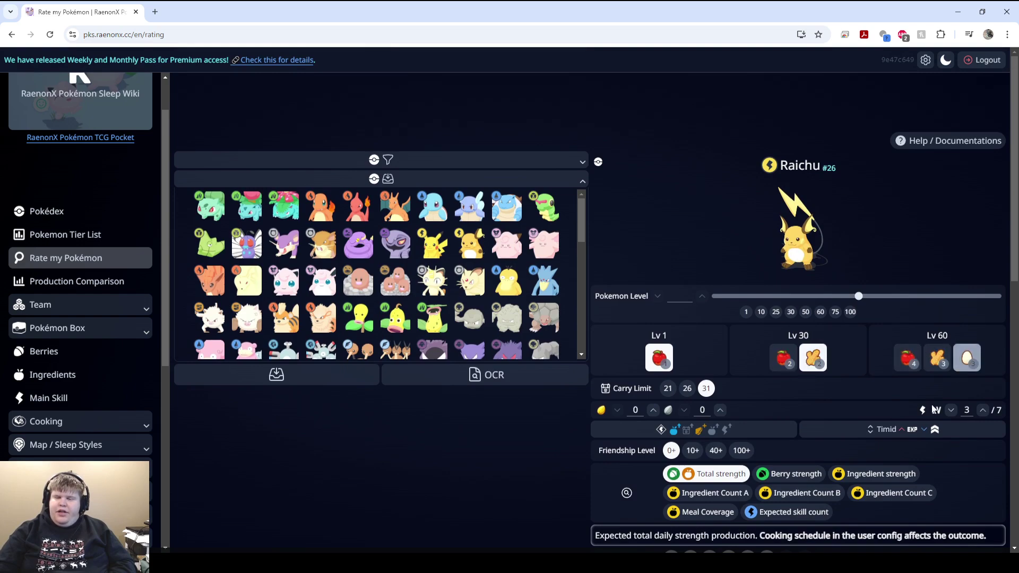
Check Raichu's assigned sub skills without changing them, and look over its rating setup.
{"action": "scroll", "coordinate": [750, 406], "scroll_direction": "down", "scroll_amount": 3}
{"action": "left_click", "coordinate": [775, 270]}
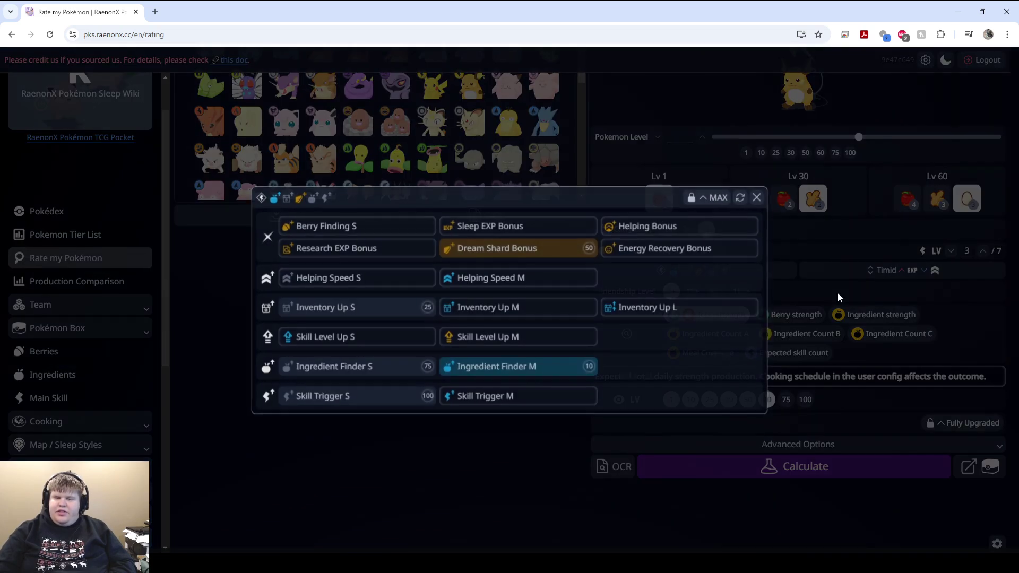
{"action": "left_click", "coordinate": [759, 198]}
{"action": "scroll", "coordinate": [706, 291], "scroll_direction": "down", "scroll_amount": 7}
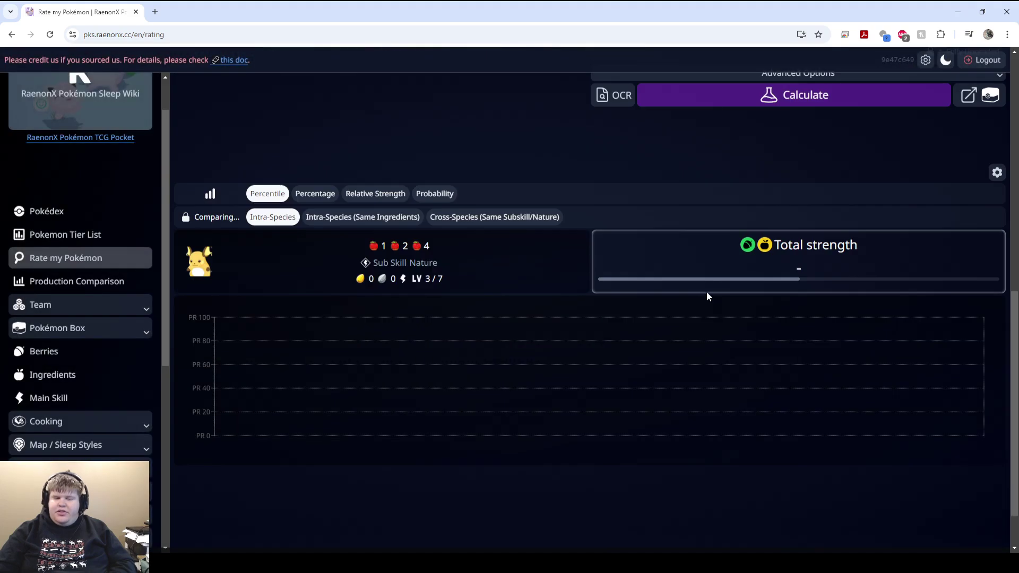
{"action": "scroll", "coordinate": [704, 298], "scroll_direction": "up", "scroll_amount": 10}
{"action": "scroll", "coordinate": [723, 312], "scroll_direction": "down", "scroll_amount": 4}
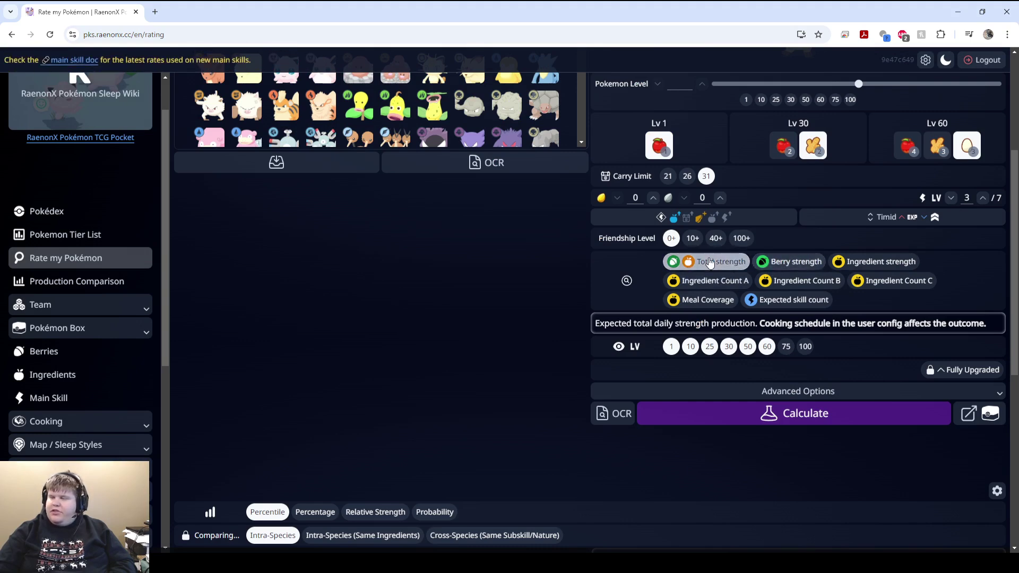
Calculate Raichu's rating by Berry strength and bring up the results by level.
{"action": "left_click", "coordinate": [758, 264]}
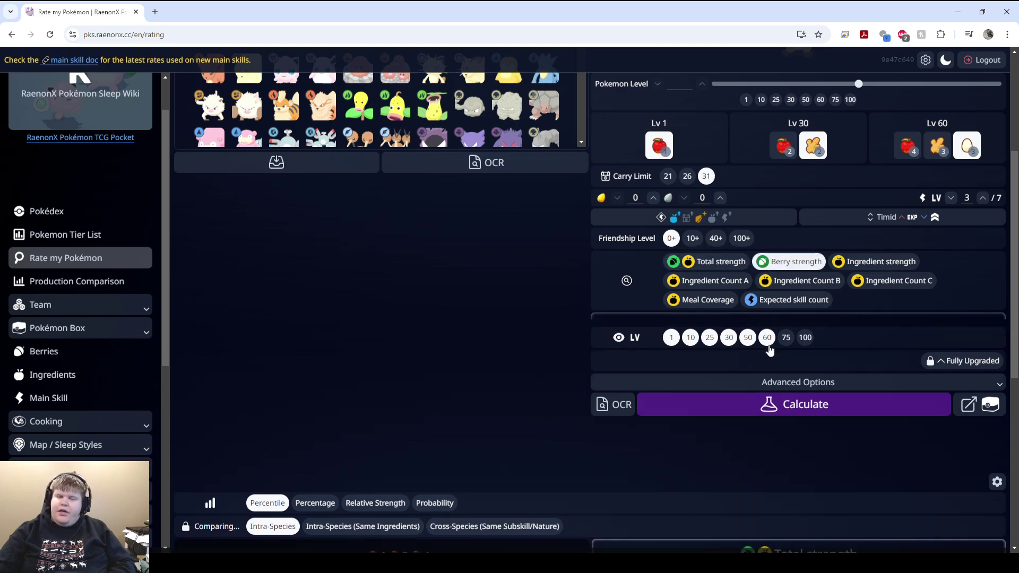
{"action": "left_click", "coordinate": [745, 413]}
{"action": "scroll", "coordinate": [744, 410], "scroll_direction": "down", "scroll_amount": 7}
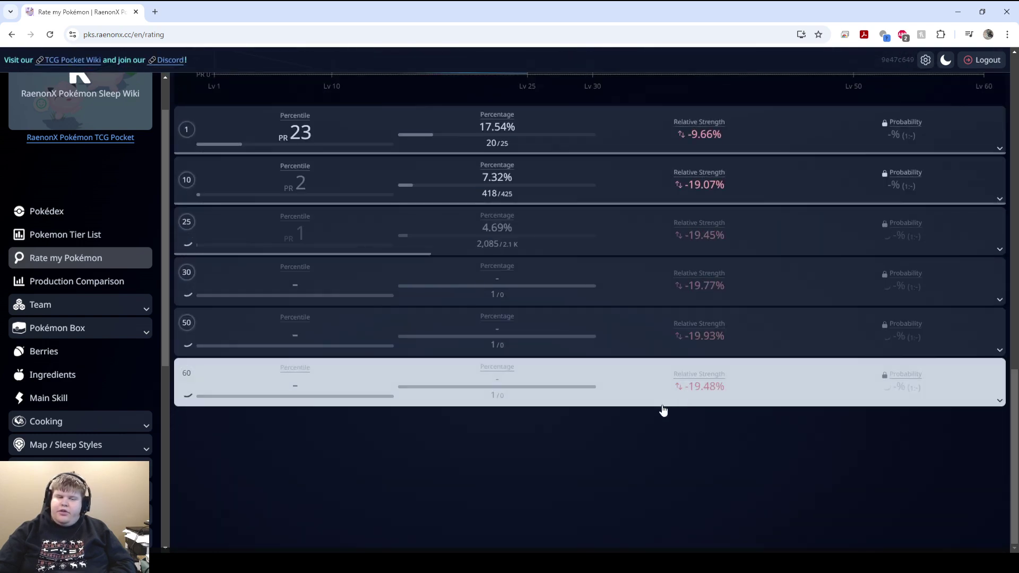
Remove levels 50 and 60 from the levels included in Raichu's rating.
{"action": "scroll", "coordinate": [662, 410], "scroll_direction": "up", "scroll_amount": 13}
{"action": "scroll", "coordinate": [607, 404], "scroll_direction": "up", "scroll_amount": 3}
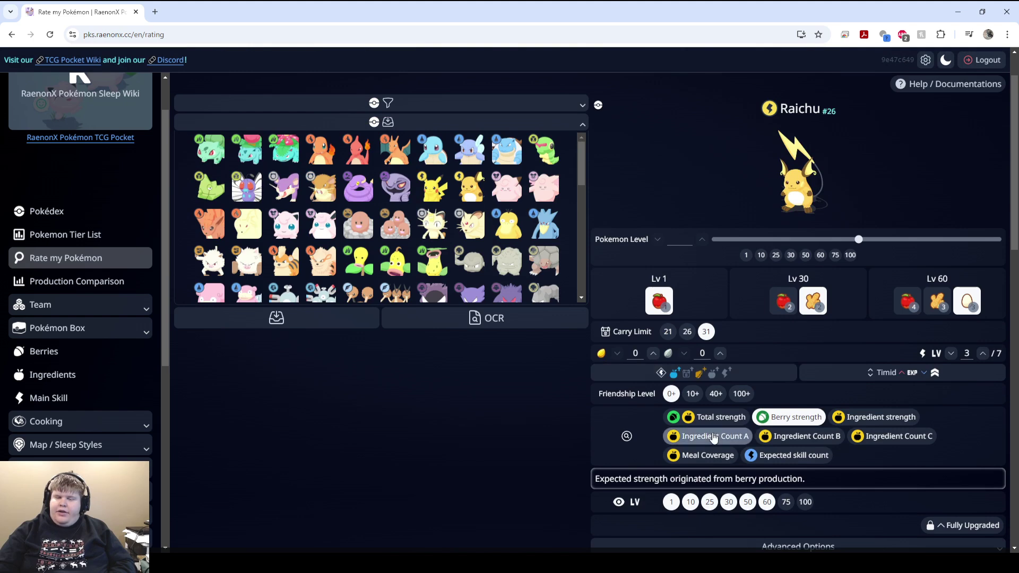
{"action": "scroll", "coordinate": [743, 403], "scroll_direction": "down", "scroll_amount": 5}
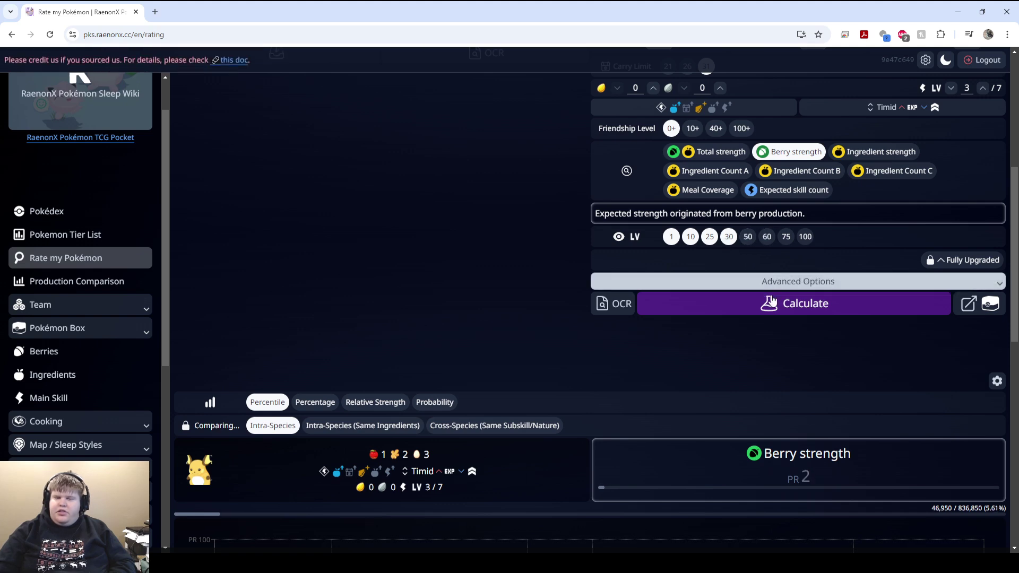
Examine Raichu's Berry strength results for levels 1, 10, 25 and 30 alongside its rating setup.
{"action": "scroll", "coordinate": [770, 260], "scroll_direction": "down", "scroll_amount": 6}
{"action": "scroll", "coordinate": [663, 289], "scroll_direction": "up", "scroll_amount": 7}
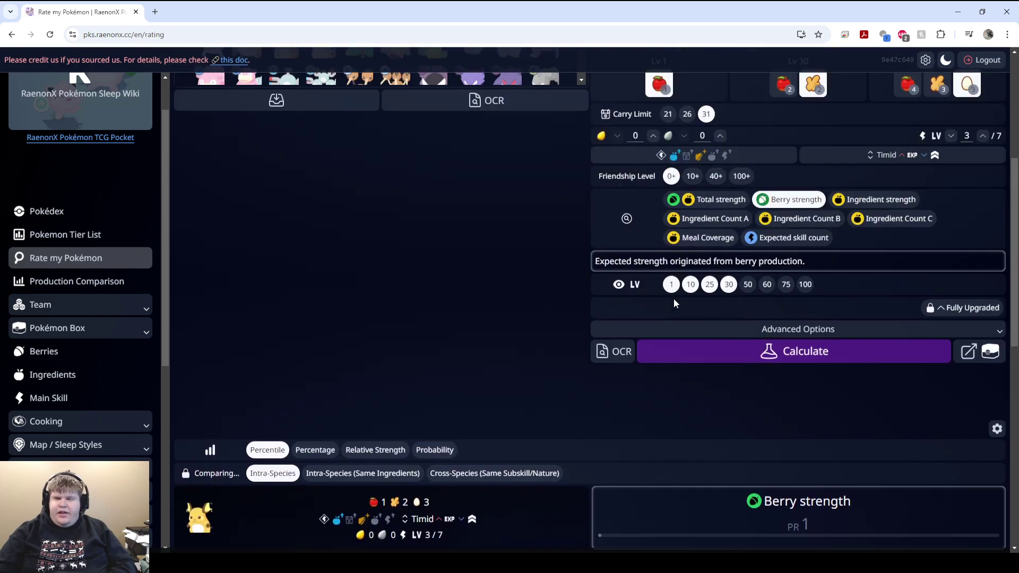
{"action": "scroll", "coordinate": [674, 299], "scroll_direction": "down", "scroll_amount": 4}
{"action": "scroll", "coordinate": [734, 215], "scroll_direction": "down", "scroll_amount": 6}
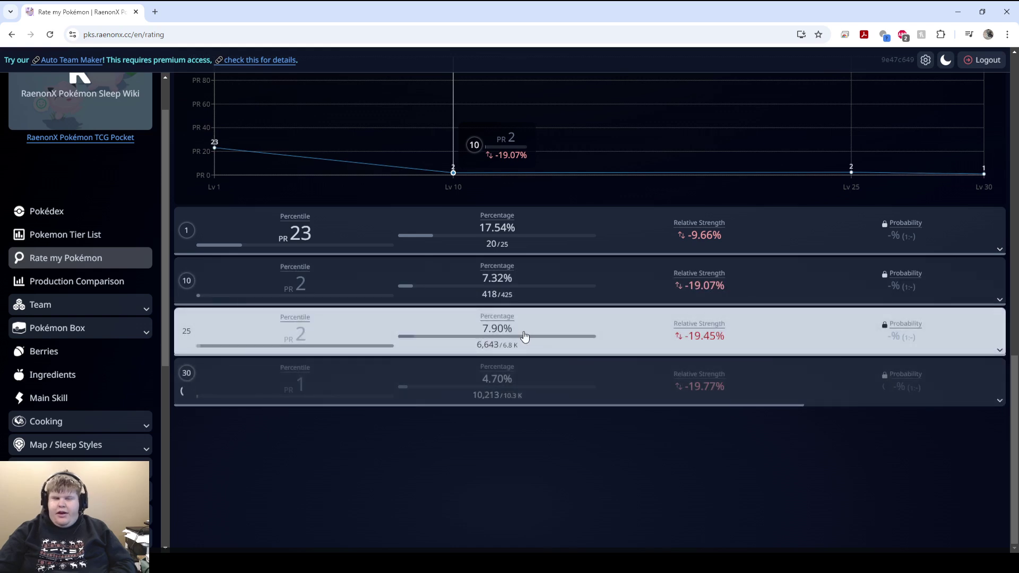
{"action": "scroll", "coordinate": [546, 346], "scroll_direction": "up", "scroll_amount": 10}
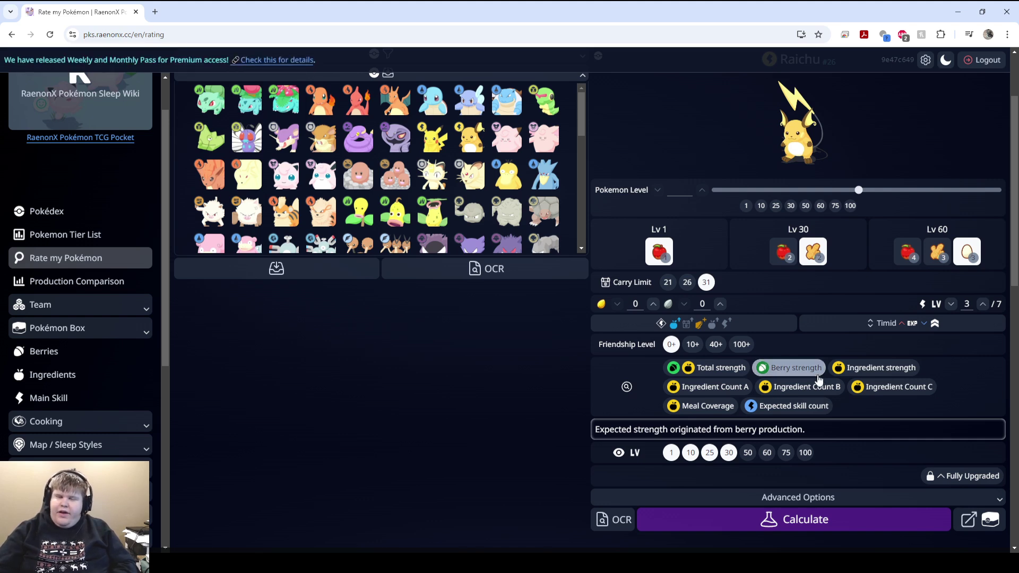
{"action": "scroll", "coordinate": [438, 274], "scroll_direction": "down", "scroll_amount": 12}
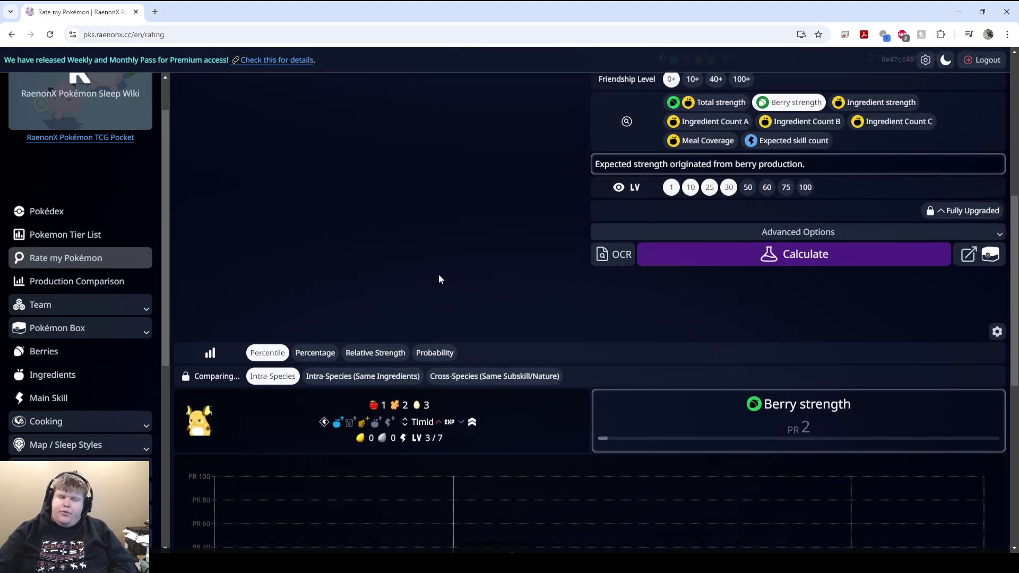
{"action": "scroll", "coordinate": [620, 364], "scroll_direction": "up", "scroll_amount": 12}
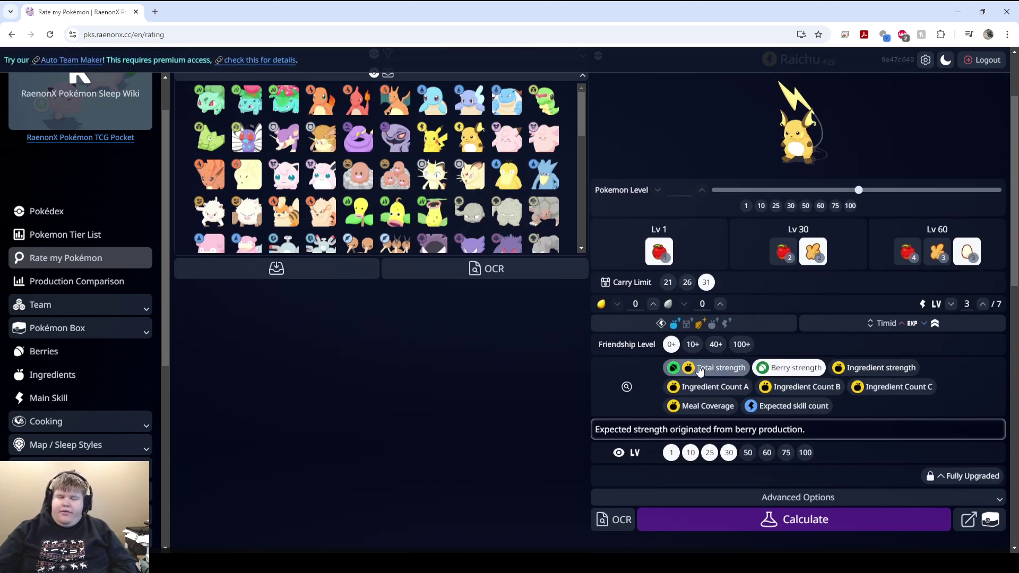
Calculate Raichu's rating by Total strength and look over the results for each included level.
{"action": "left_click", "coordinate": [700, 370]}
{"action": "left_click", "coordinate": [749, 518]}
{"action": "scroll", "coordinate": [630, 425], "scroll_direction": "down", "scroll_amount": 8}
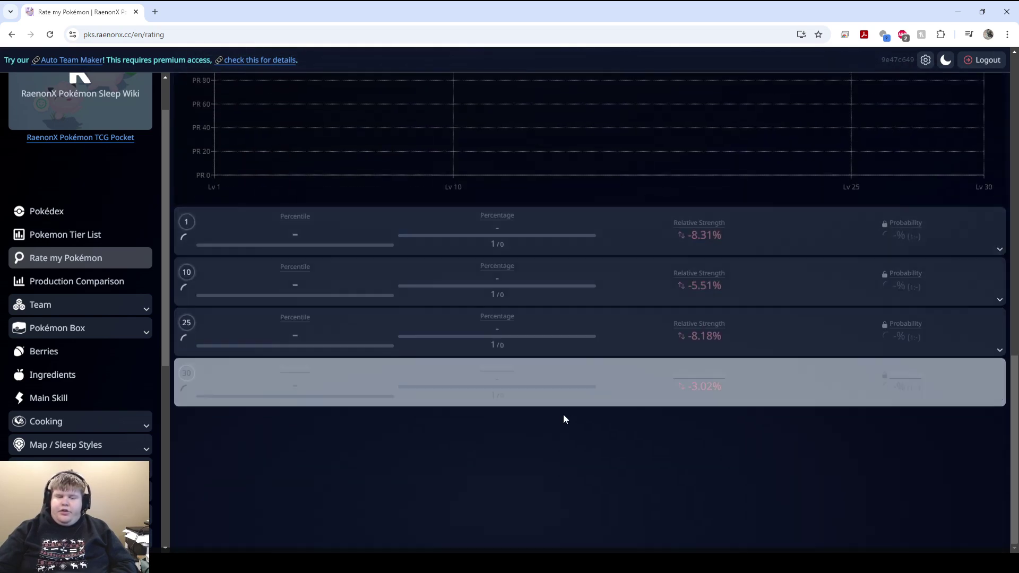
{"action": "scroll", "coordinate": [564, 416], "scroll_direction": "up", "scroll_amount": 7}
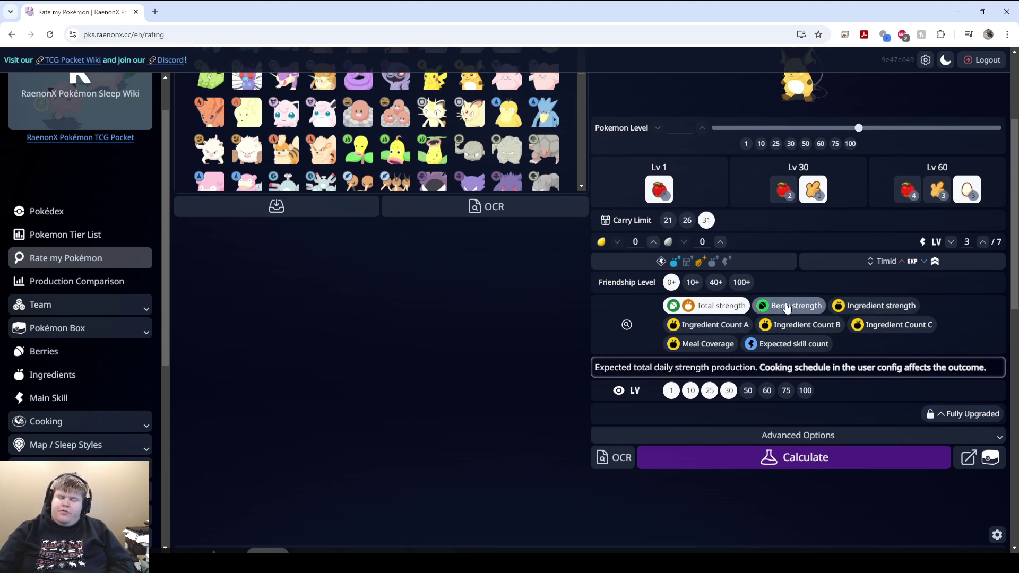
{"action": "scroll", "coordinate": [596, 345], "scroll_direction": "down", "scroll_amount": 10}
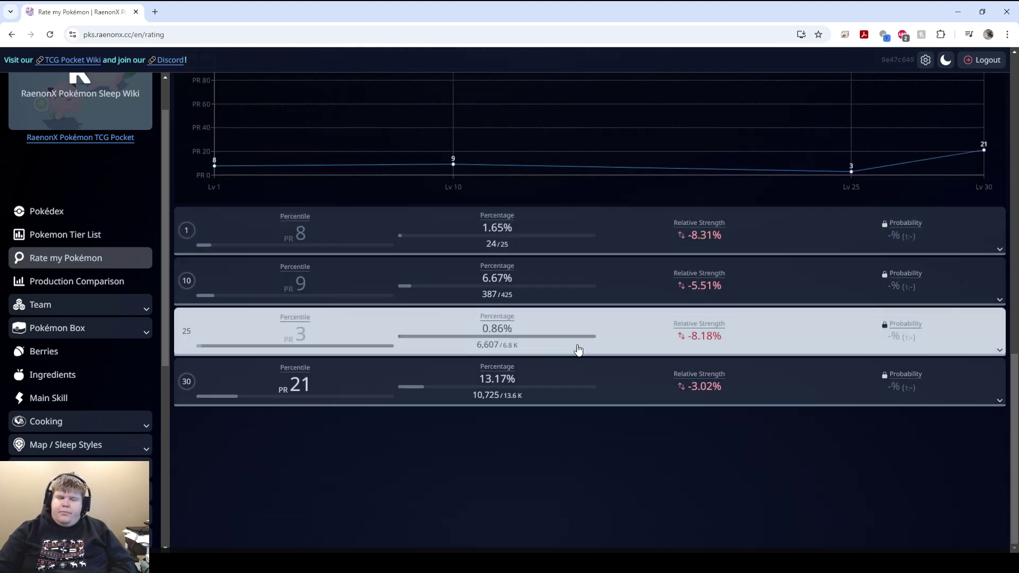
Find Heracross in the Pokémon list and make it the rated Pokémon.
{"action": "scroll", "coordinate": [742, 269], "scroll_direction": "up", "scroll_amount": 12}
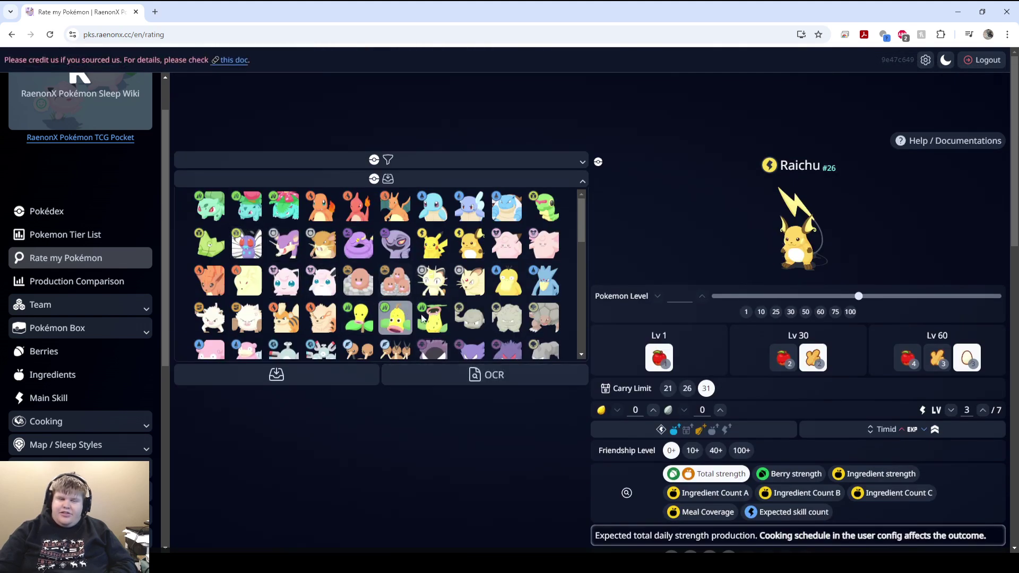
{"action": "scroll", "coordinate": [435, 329], "scroll_direction": "down", "scroll_amount": 1}
{"action": "scroll", "coordinate": [271, 290], "scroll_direction": "down", "scroll_amount": 2}
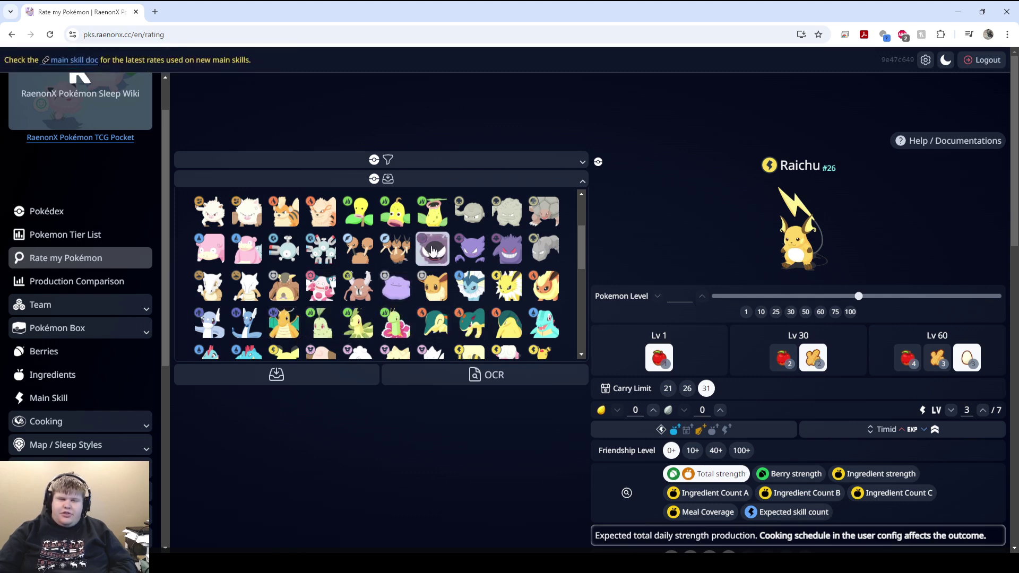
{"action": "scroll", "coordinate": [467, 287], "scroll_direction": "down", "scroll_amount": 3}
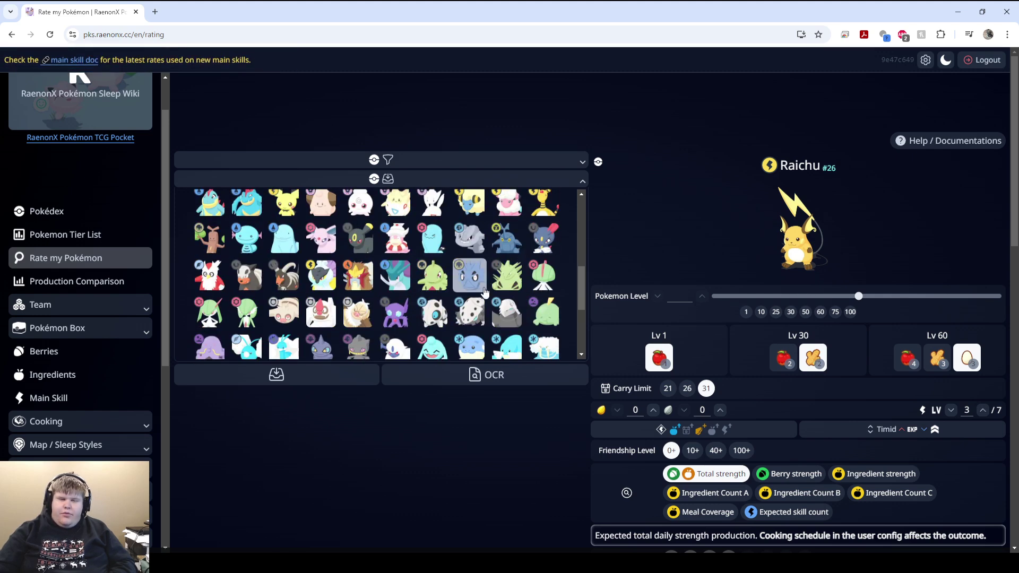
{"action": "left_click", "coordinate": [492, 240]}
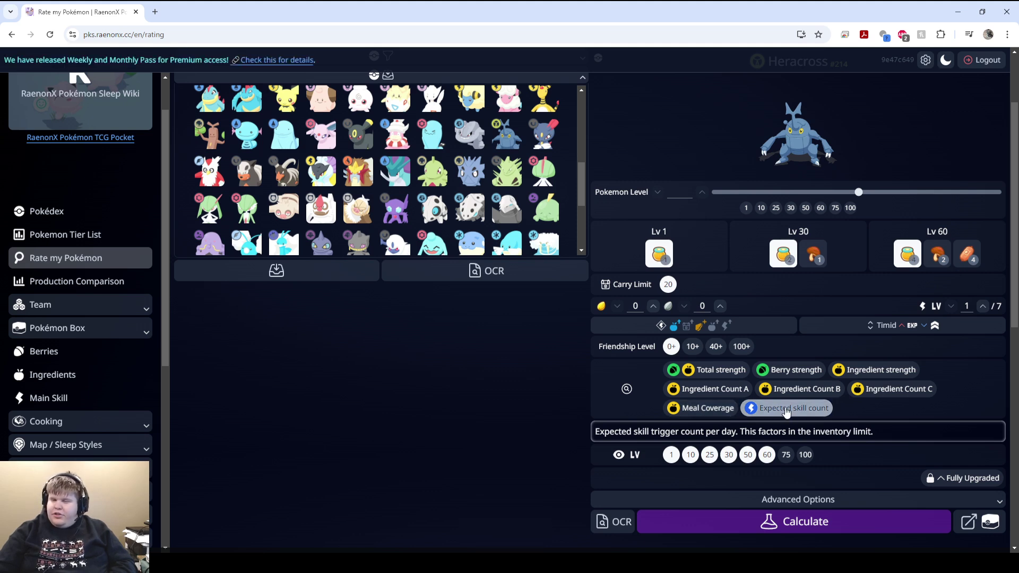
Calculate Heracross's rating by Expected skill count and bring up the results by level.
{"action": "left_click", "coordinate": [785, 409]}
{"action": "scroll", "coordinate": [781, 422], "scroll_direction": "down", "scroll_amount": 3}
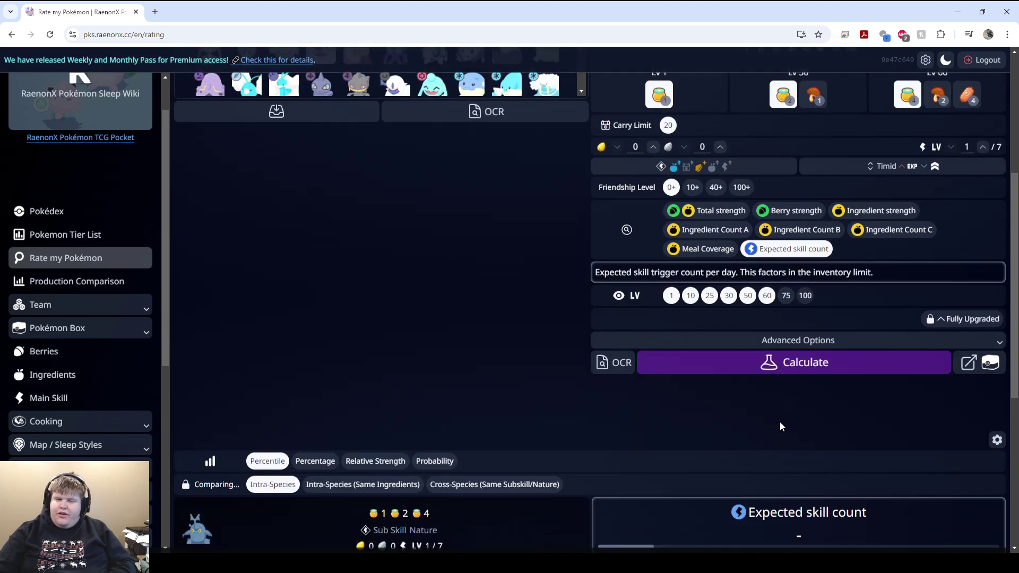
{"action": "scroll", "coordinate": [571, 418], "scroll_direction": "down", "scroll_amount": 3}
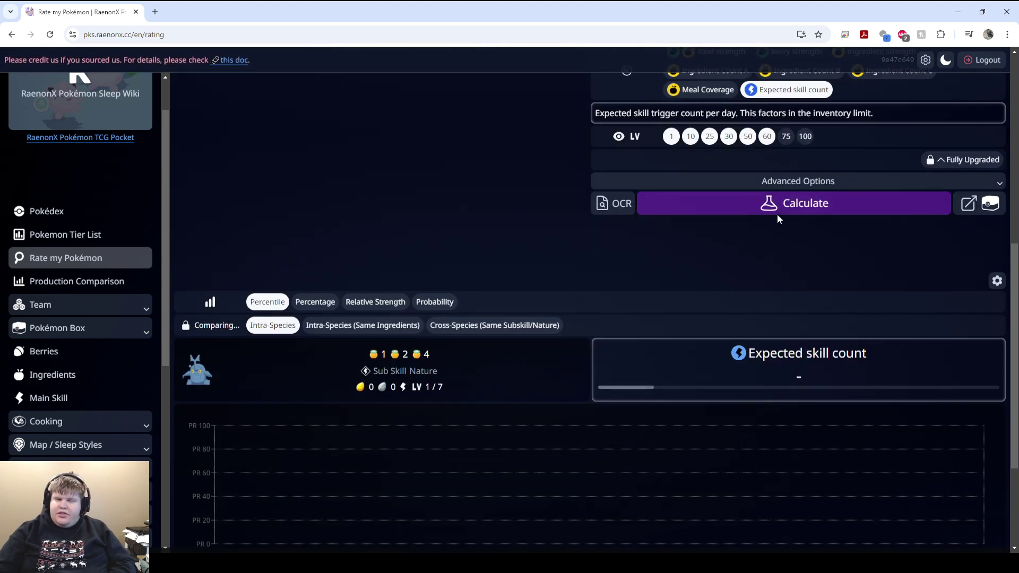
{"action": "left_click", "coordinate": [778, 215]}
{"action": "scroll", "coordinate": [671, 361], "scroll_direction": "down", "scroll_amount": 3}
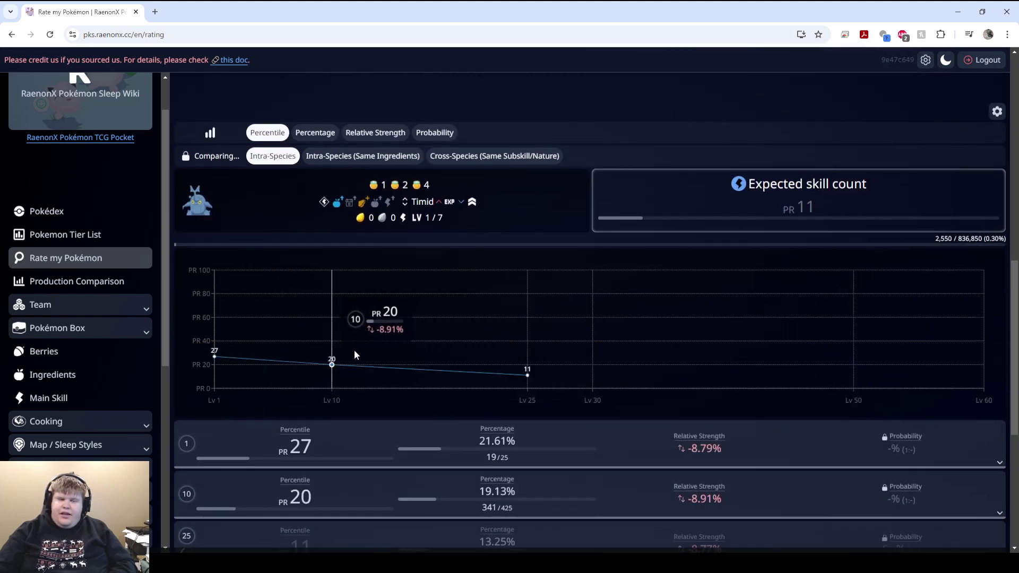
{"action": "scroll", "coordinate": [468, 376], "scroll_direction": "down", "scroll_amount": 3}
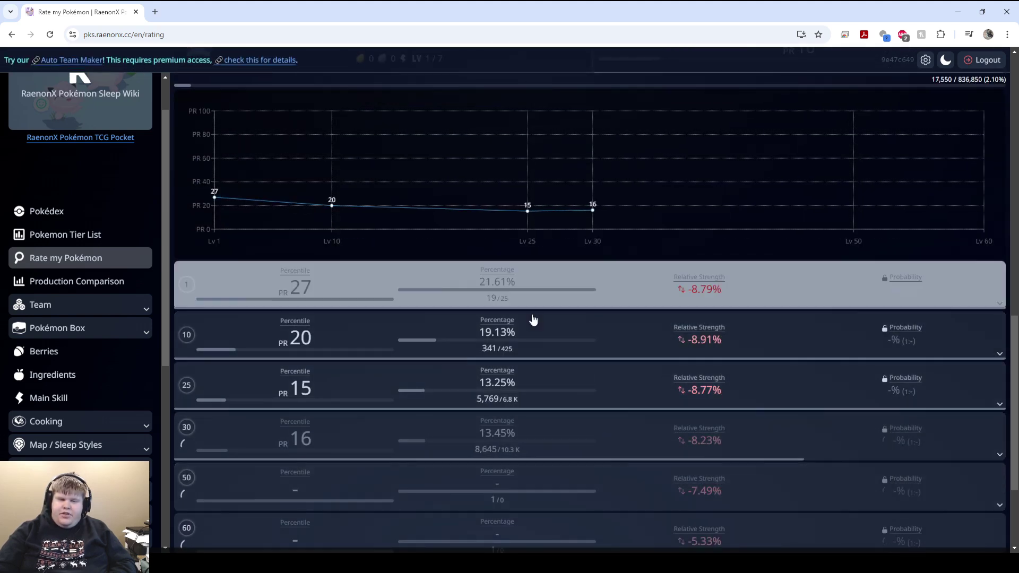
Choose the mushroom as Heracross's level 30 ingredient and check the Expected skill count results for each level.
{"action": "scroll", "coordinate": [532, 319], "scroll_direction": "up", "scroll_amount": 10}
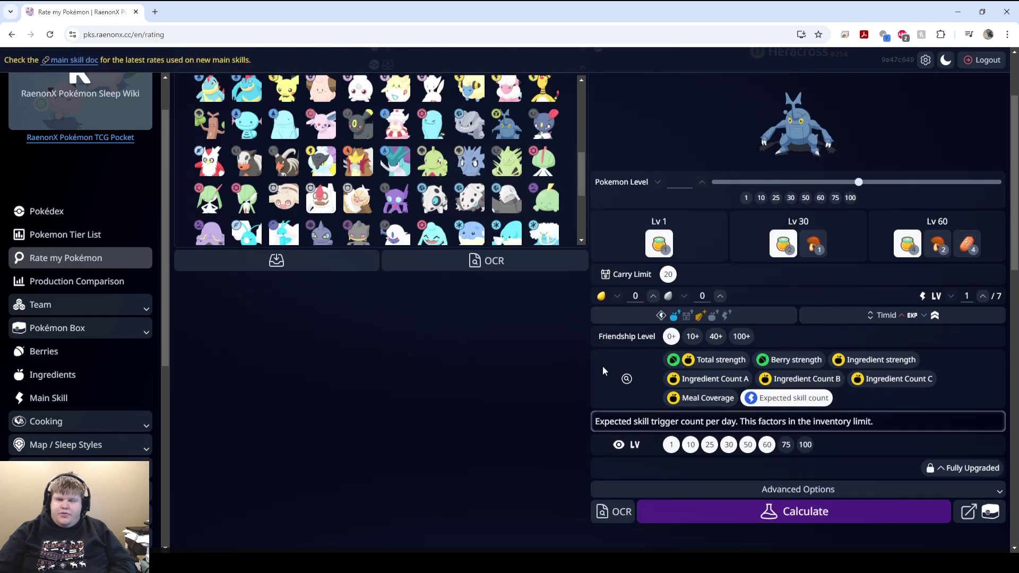
{"action": "scroll", "coordinate": [661, 411], "scroll_direction": "down", "scroll_amount": 11}
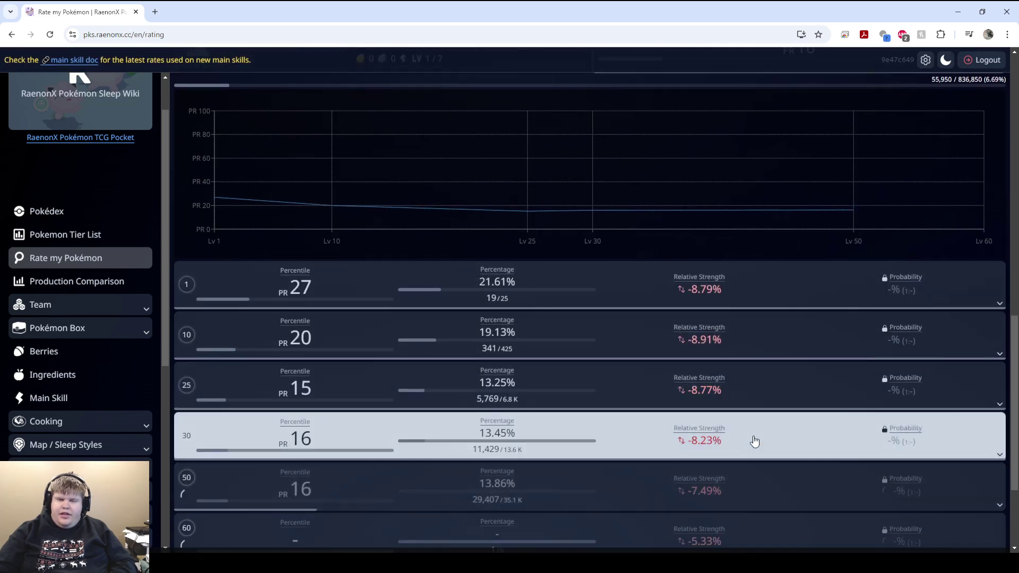
{"action": "scroll", "coordinate": [754, 441], "scroll_direction": "up", "scroll_amount": 7}
{"action": "scroll", "coordinate": [700, 395], "scroll_direction": "up", "scroll_amount": 4}
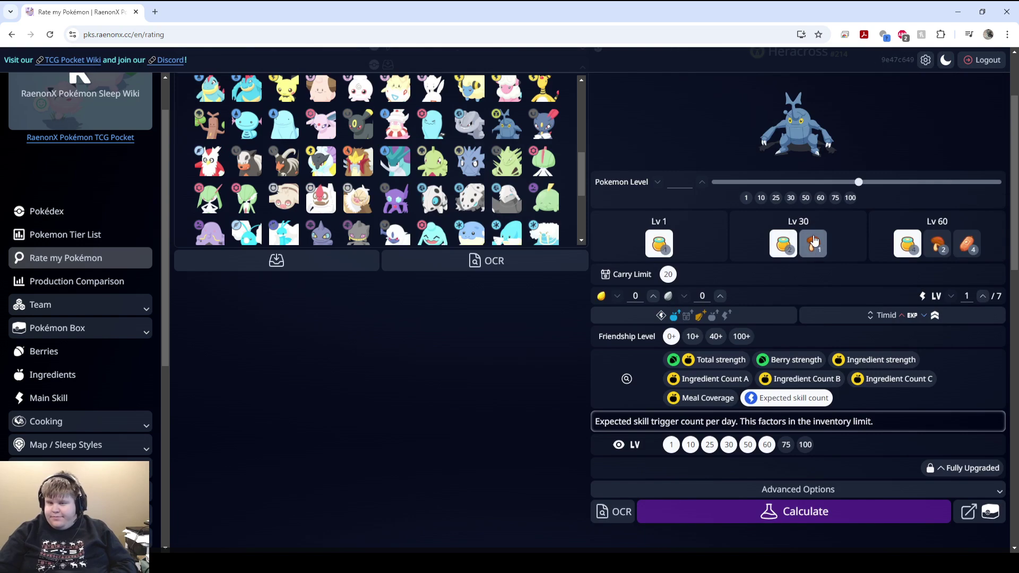
{"action": "scroll", "coordinate": [587, 421], "scroll_direction": "down", "scroll_amount": 11}
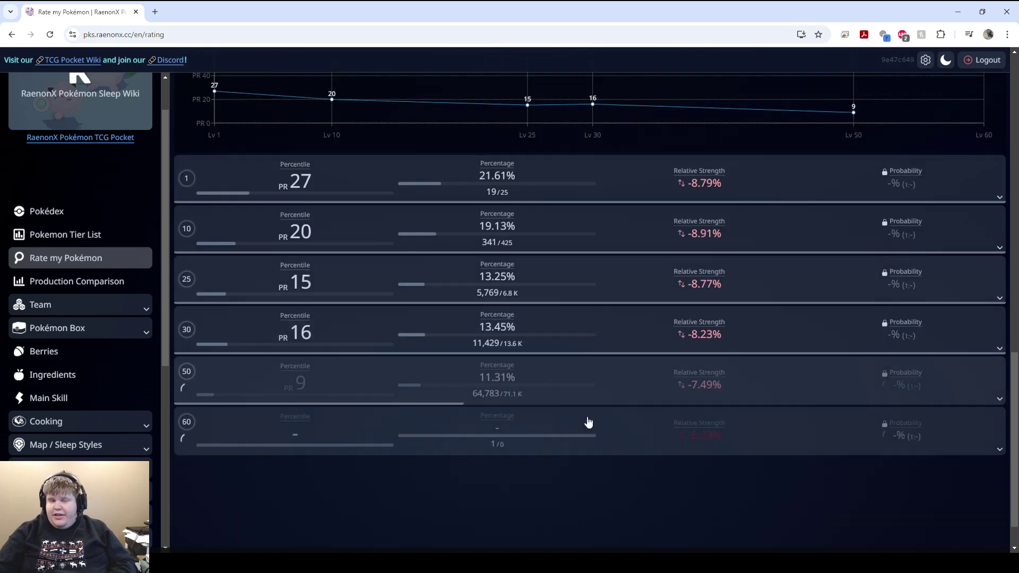
{"action": "scroll", "coordinate": [648, 425], "scroll_direction": "up", "scroll_amount": 5}
{"action": "scroll", "coordinate": [666, 413], "scroll_direction": "up", "scroll_amount": 7}
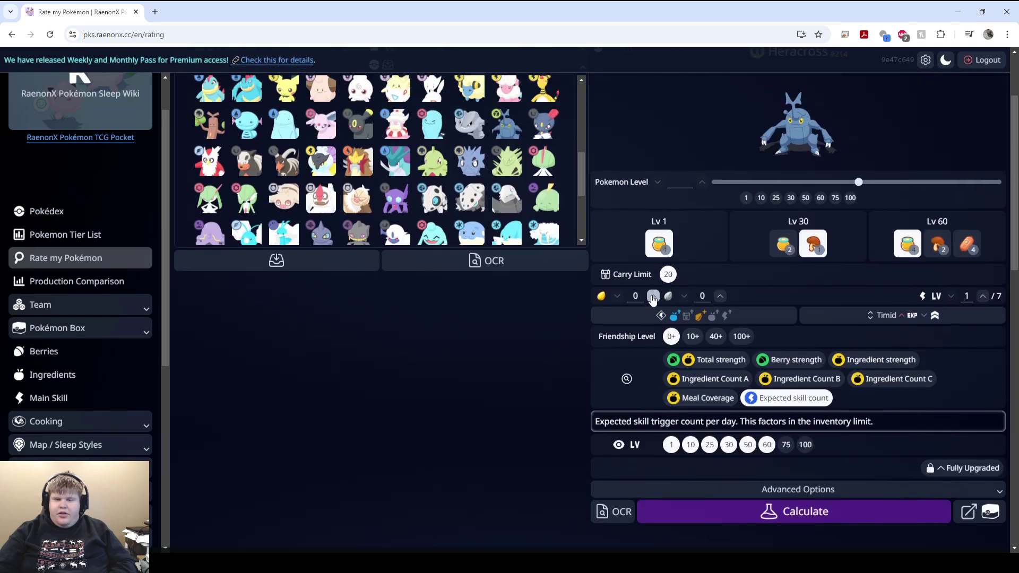
Raise Heracross's gold seed count to 6 for main skill level 7, and base its rating on Total strength.
{"action": "scroll", "coordinate": [664, 403], "scroll_direction": "down", "scroll_amount": 10}
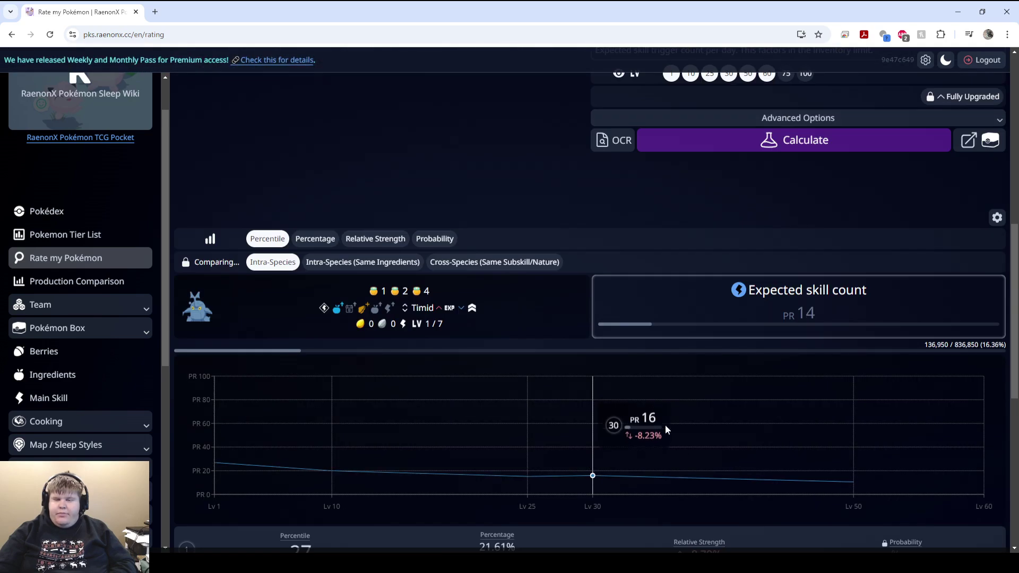
{"action": "scroll", "coordinate": [656, 413], "scroll_direction": "up", "scroll_amount": 10}
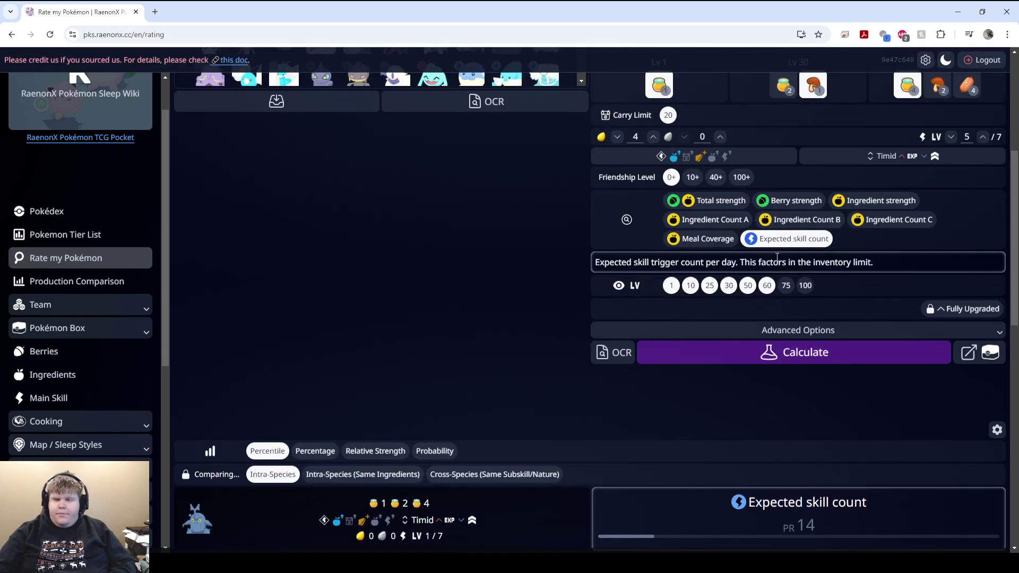
{"action": "scroll", "coordinate": [777, 251], "scroll_direction": "up", "scroll_amount": 4}
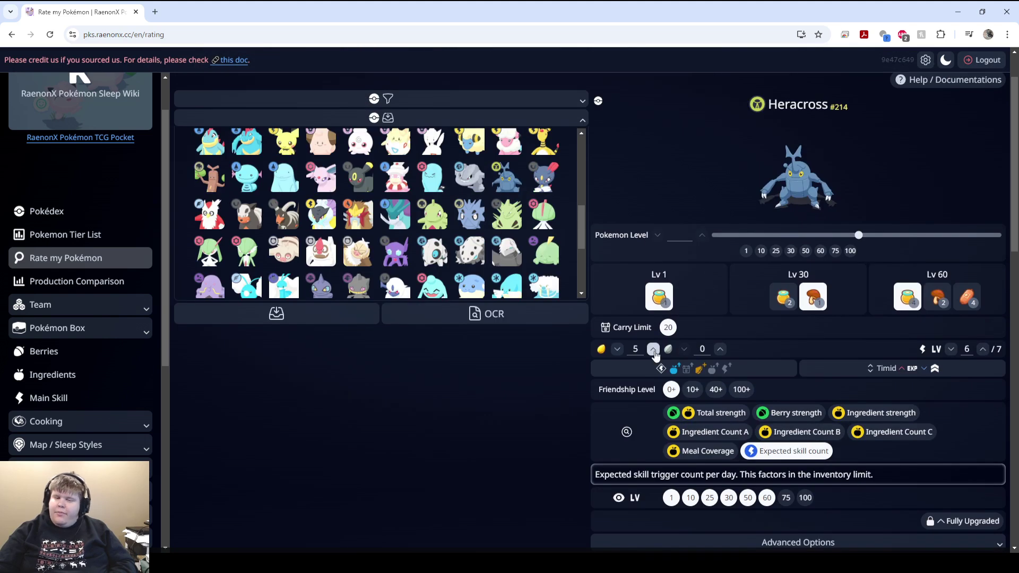
{"action": "left_click", "coordinate": [616, 349]}
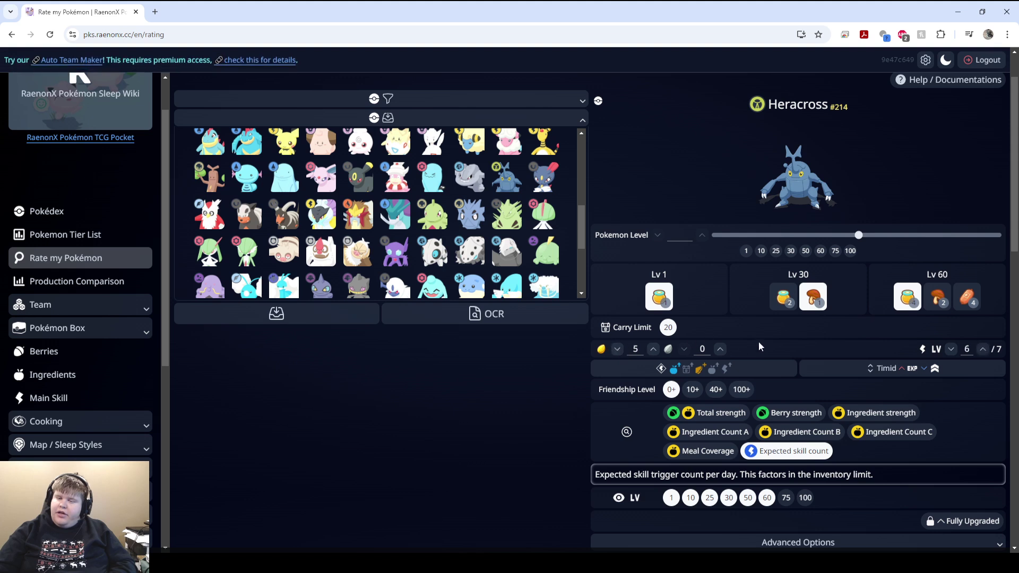
{"action": "scroll", "coordinate": [410, 225], "scroll_direction": "up", "scroll_amount": 3}
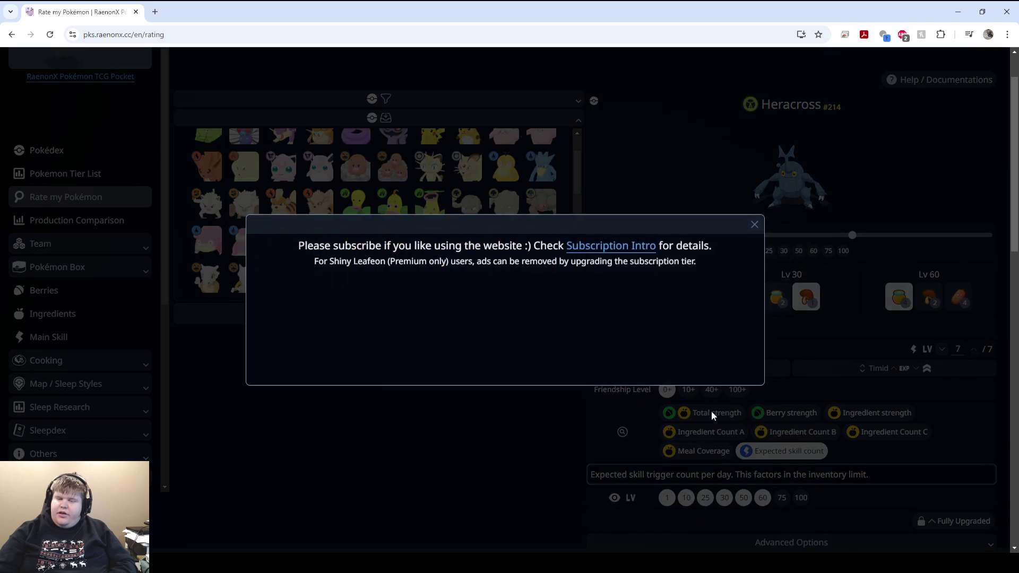
{"action": "left_click", "coordinate": [755, 225]}
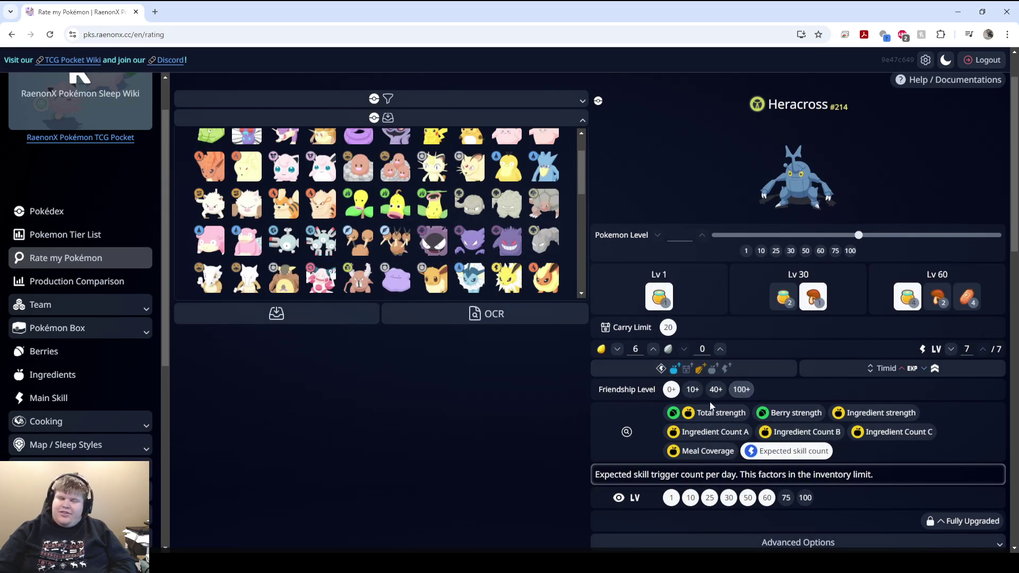
{"action": "left_click", "coordinate": [714, 411]}
Switch the rated Pokémon to Golduck and use Expected skill count as its rating basis.
{"action": "scroll", "coordinate": [449, 256], "scroll_direction": "up", "scroll_amount": 1}
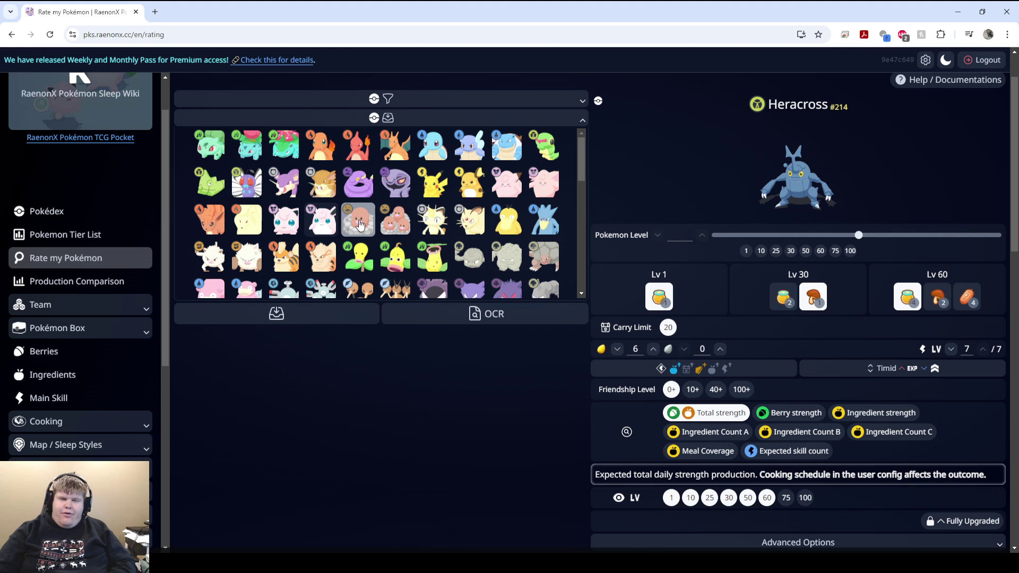
{"action": "scroll", "coordinate": [368, 229], "scroll_direction": "down", "scroll_amount": 1}
{"action": "left_click", "coordinate": [544, 166]}
{"action": "left_click", "coordinate": [790, 411]}
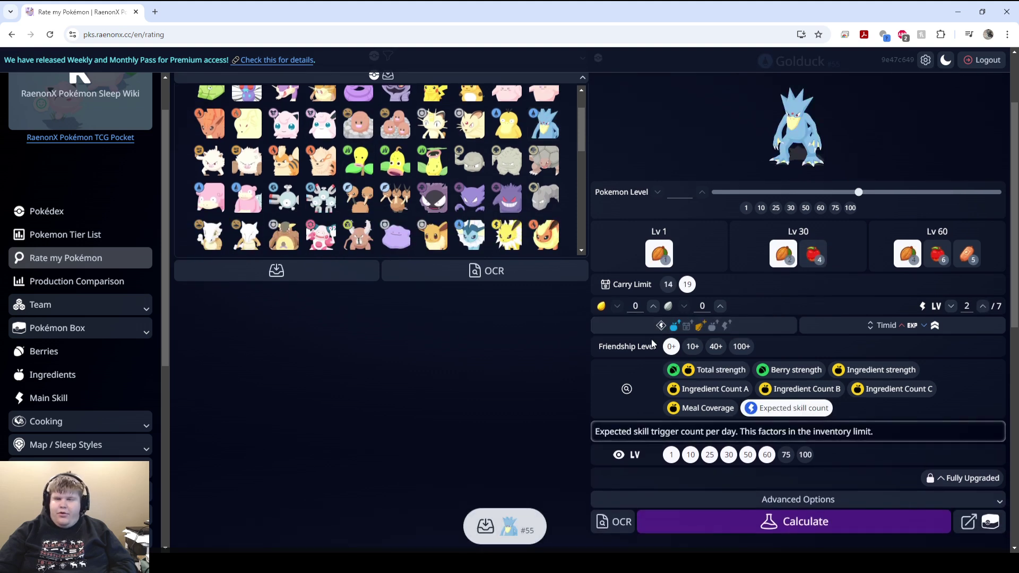
{"action": "scroll", "coordinate": [721, 420], "scroll_direction": "up", "scroll_amount": 2}
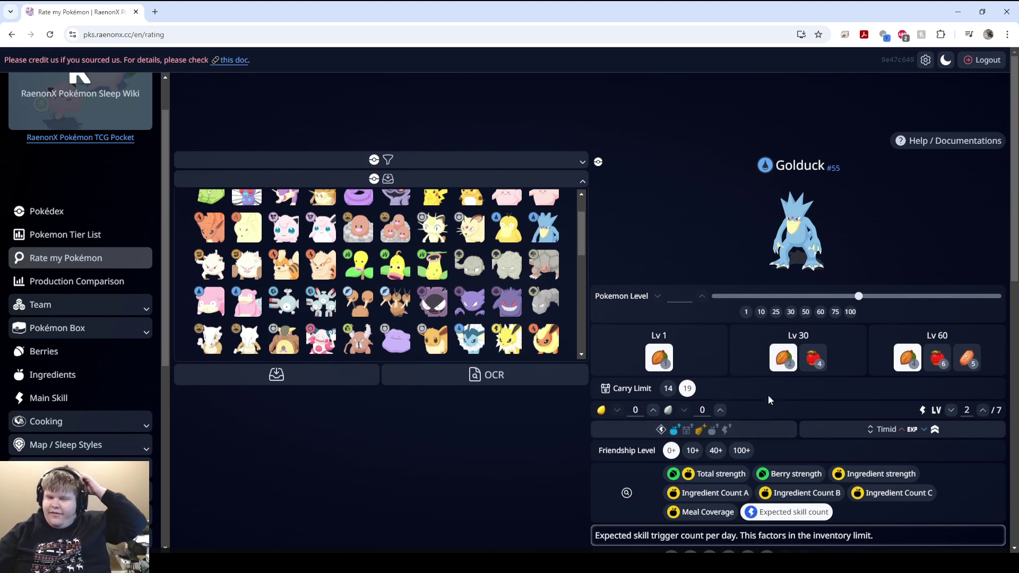
Set Golduck's gold seed count to 5 for main skill level 7, and base its rating on Total strength.
{"action": "scroll", "coordinate": [769, 395], "scroll_direction": "down", "scroll_amount": 2}
{"action": "left_click", "coordinate": [770, 409]}
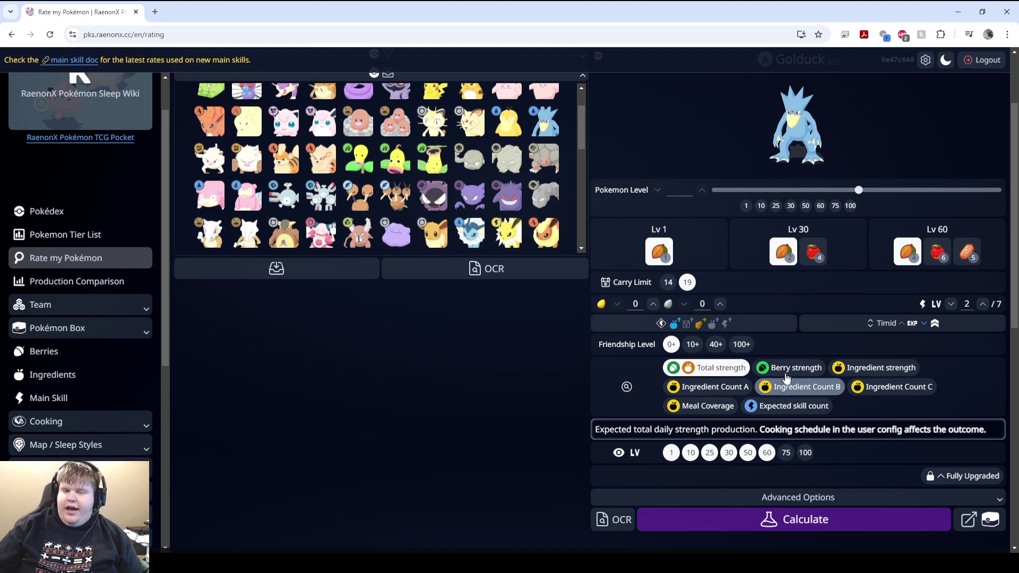
{"action": "left_click", "coordinate": [652, 305]}
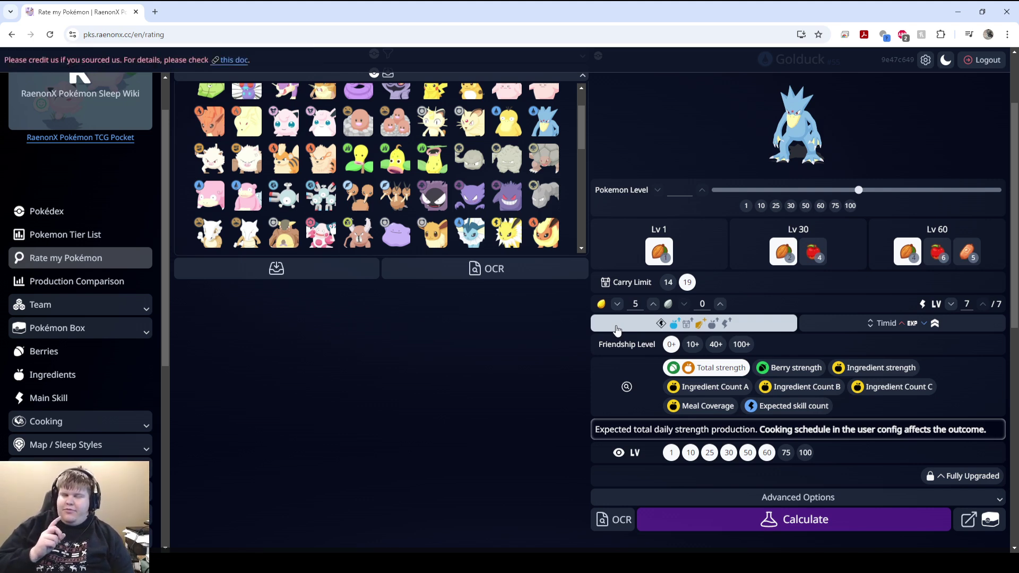
{"action": "scroll", "coordinate": [617, 329], "scroll_direction": "down", "scroll_amount": 1}
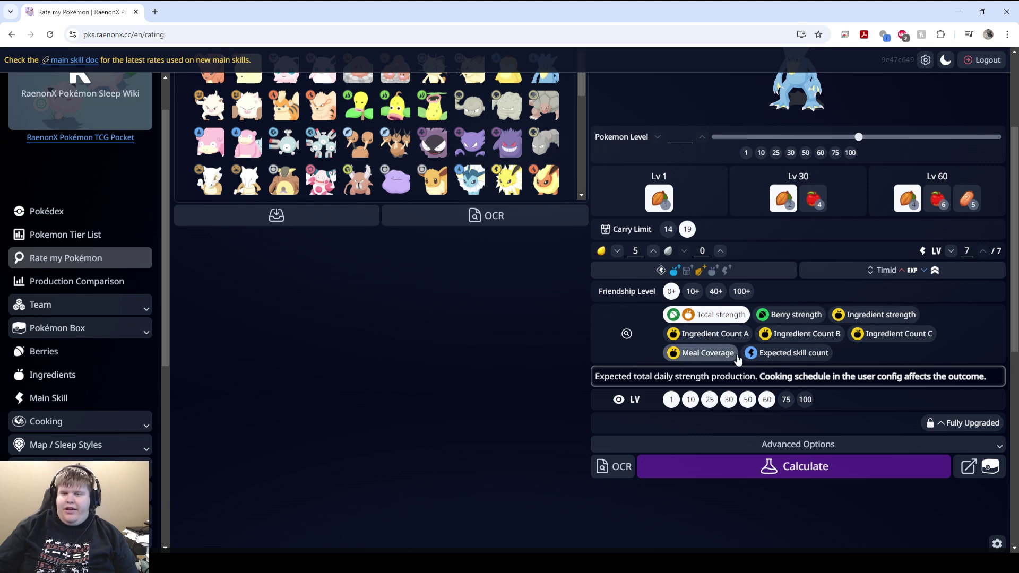
{"action": "left_click", "coordinate": [763, 316]}
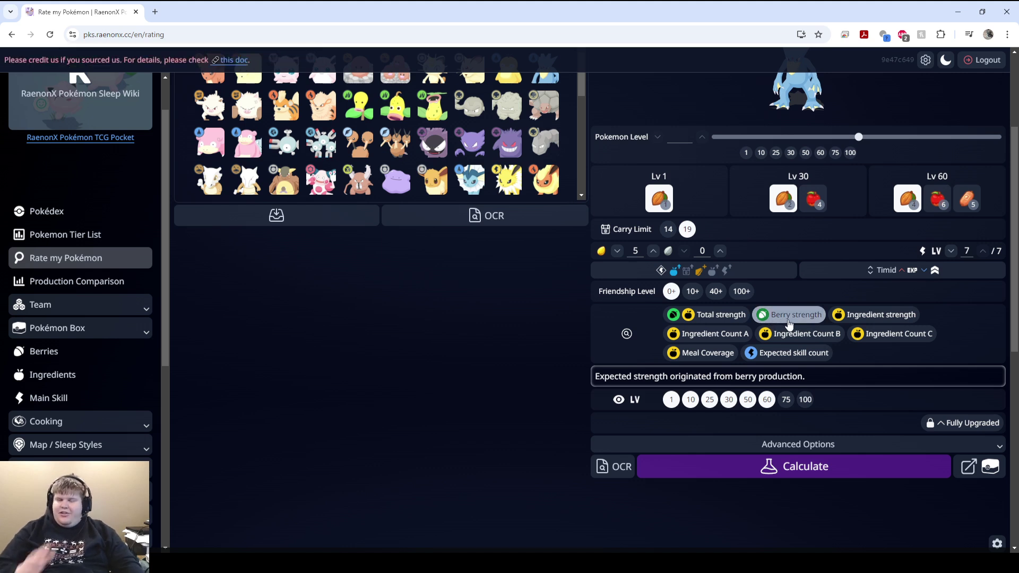
{"action": "left_click", "coordinate": [714, 315]}
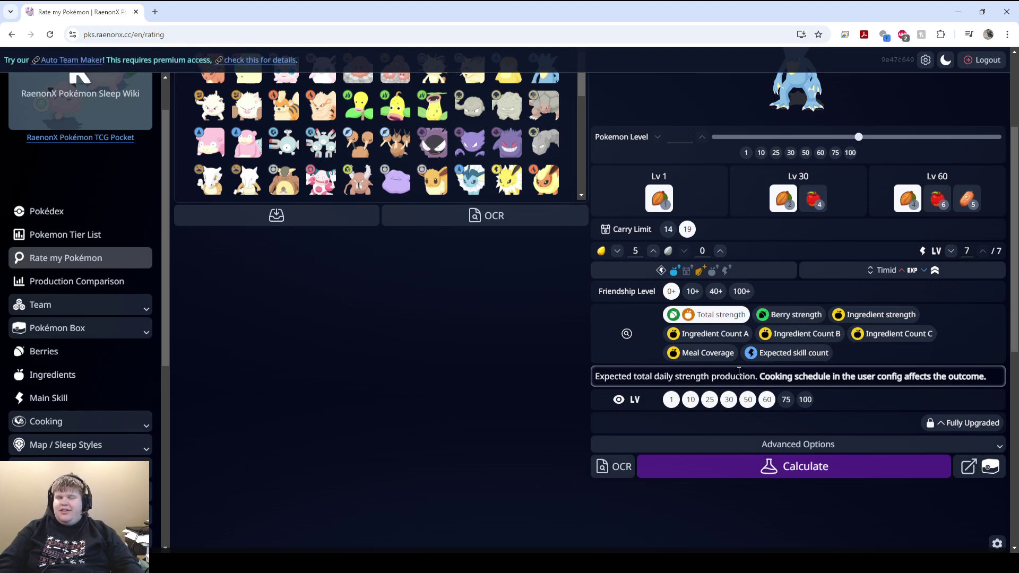
Try Expected skill count, Ingredient strength and Ingredient Count A and B as Golduck's rating basis, returning to Total strength.
{"action": "left_click", "coordinate": [760, 355]}
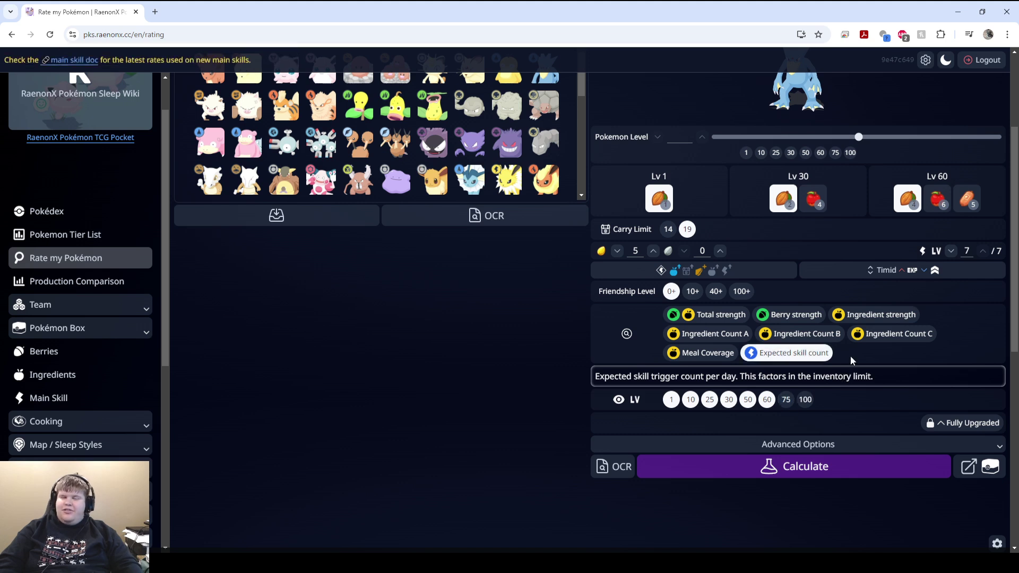
{"action": "left_click", "coordinate": [866, 317]}
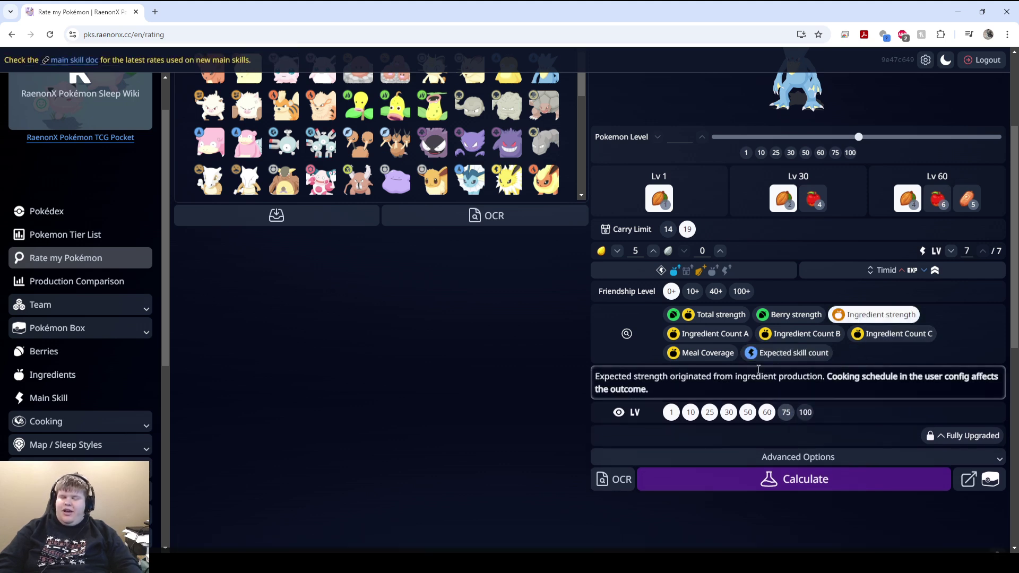
{"action": "left_click", "coordinate": [711, 334]}
{"action": "left_click", "coordinate": [777, 334]}
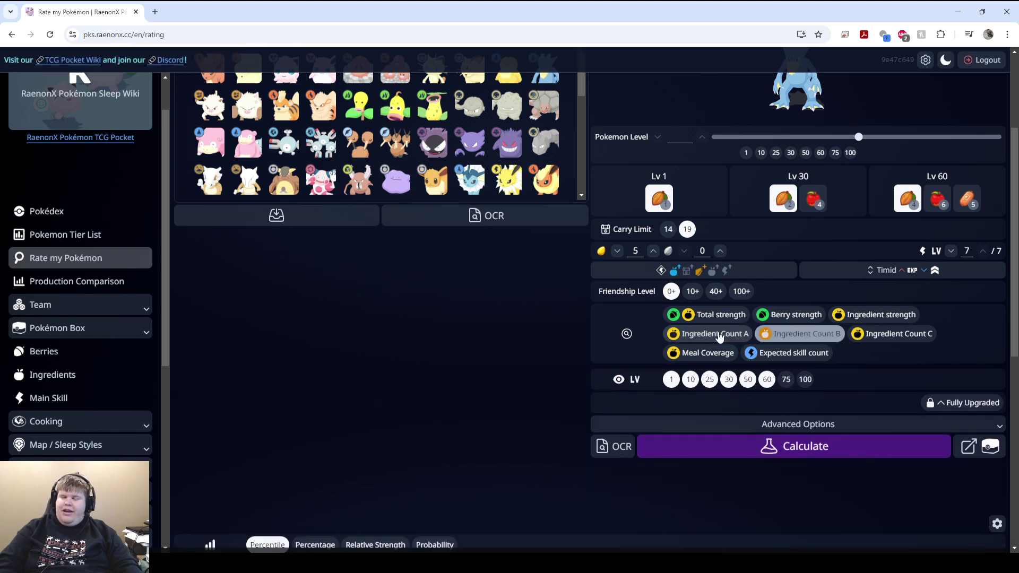
{"action": "left_click", "coordinate": [776, 334]}
{"action": "left_click", "coordinate": [855, 317]}
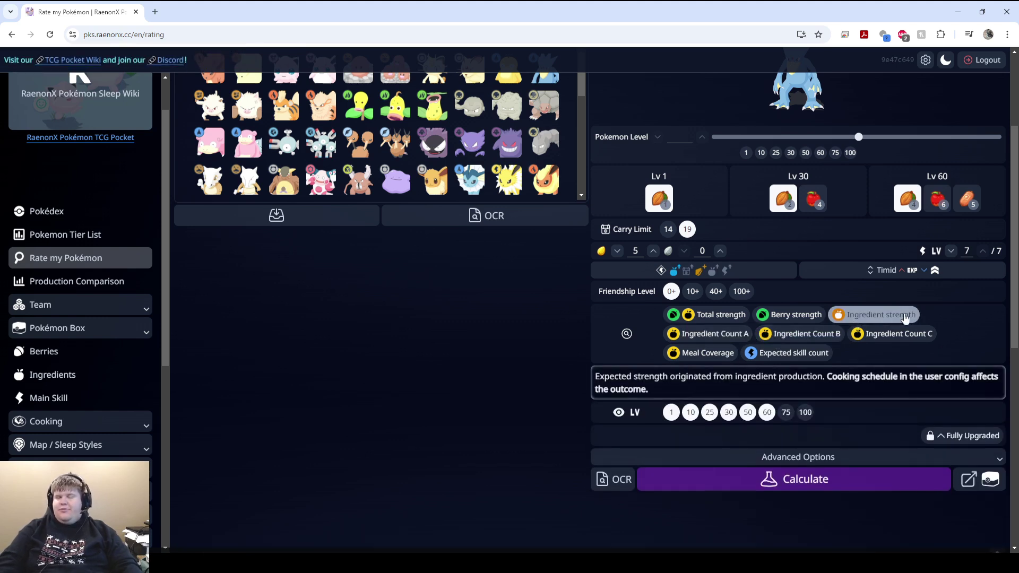
{"action": "scroll", "coordinate": [777, 374], "scroll_direction": "down", "scroll_amount": 2}
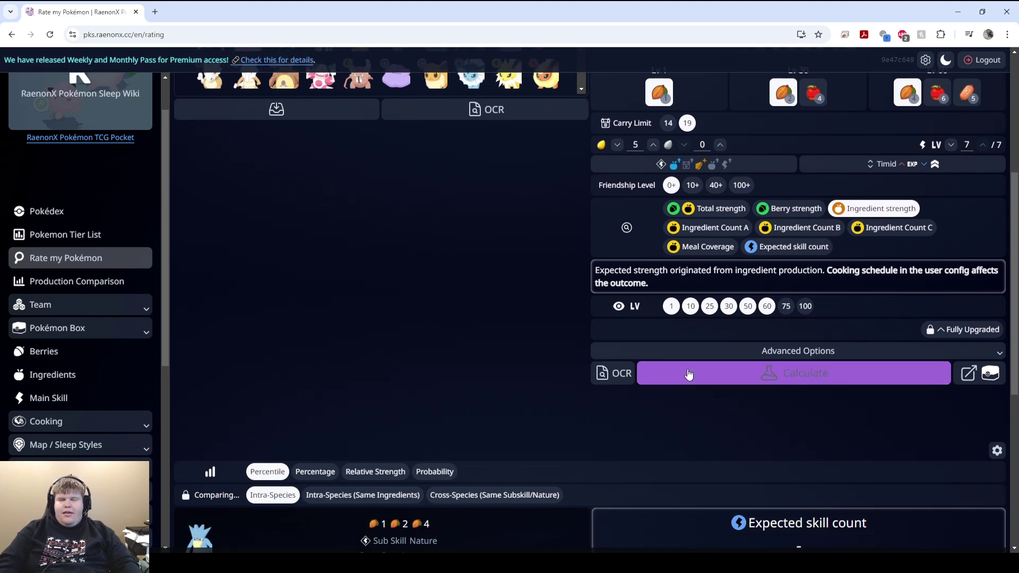
{"action": "scroll", "coordinate": [750, 342], "scroll_direction": "up", "scroll_amount": 5}
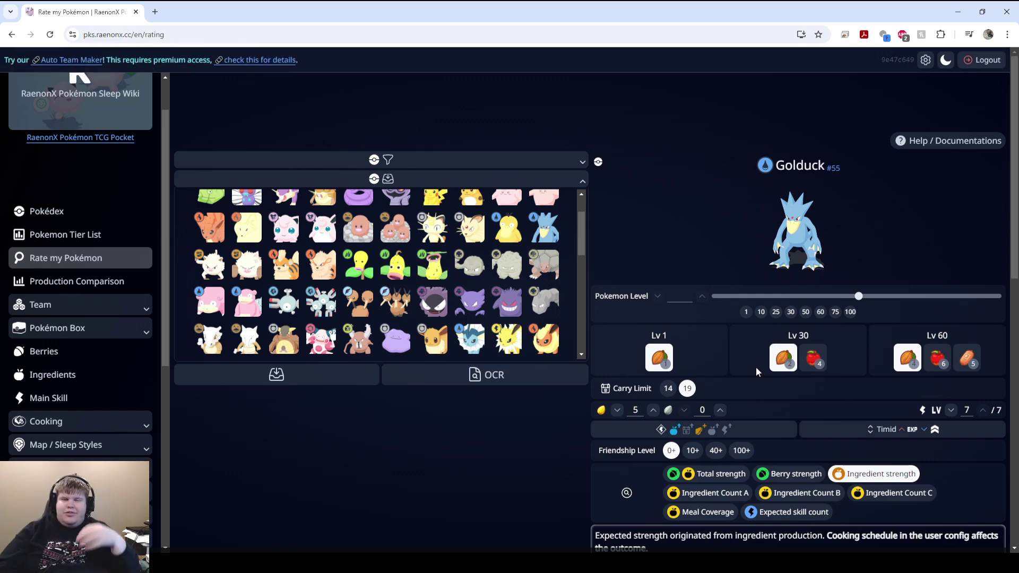
{"action": "scroll", "coordinate": [756, 367], "scroll_direction": "down", "scroll_amount": 6}
{"action": "scroll", "coordinate": [626, 336], "scroll_direction": "up", "scroll_amount": 6}
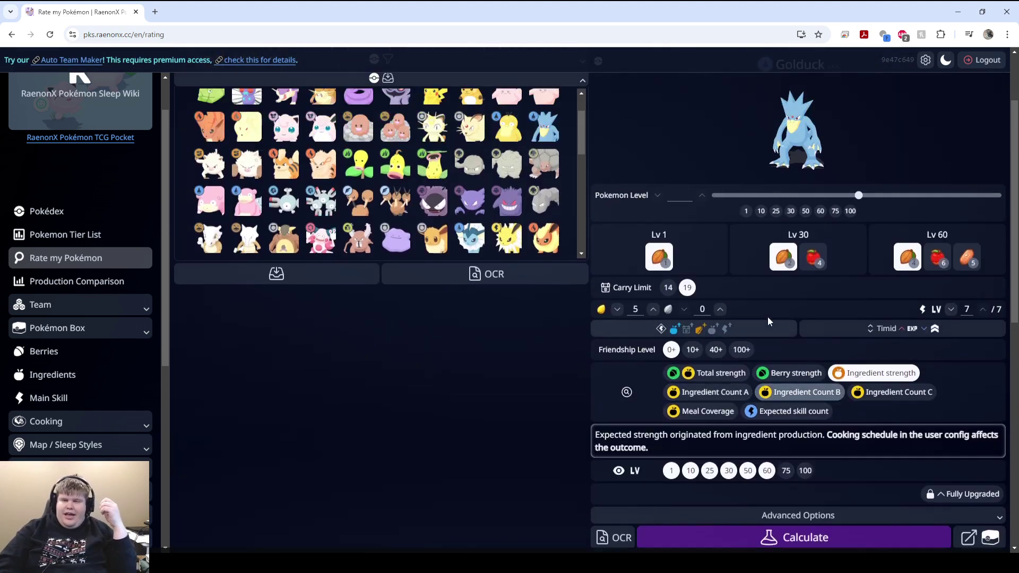
{"action": "left_click", "coordinate": [719, 400]}
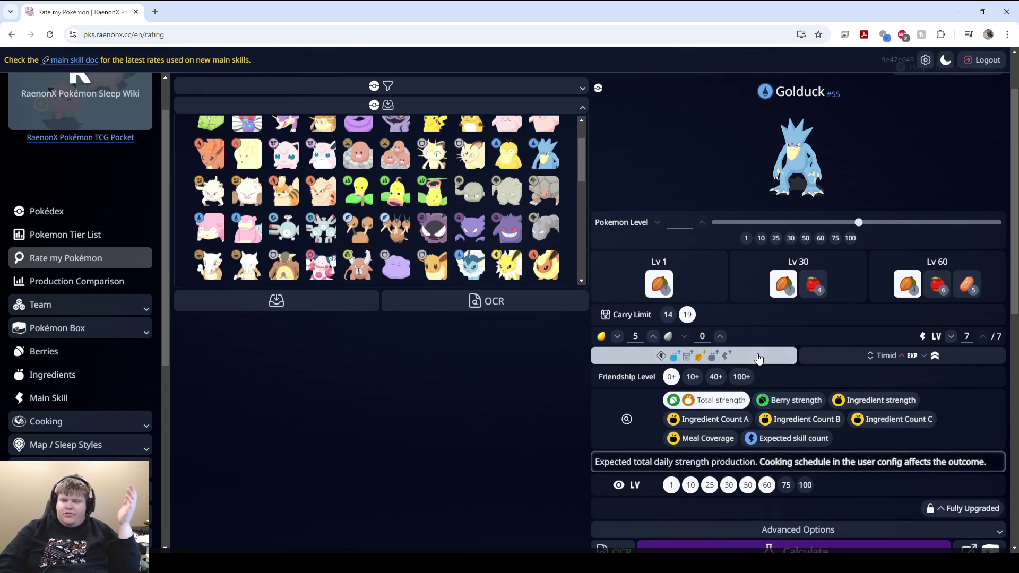
Remove all five sub skills currently assigned to Golduck.
{"action": "left_click", "coordinate": [660, 354]}
{"action": "left_click", "coordinate": [424, 308]}
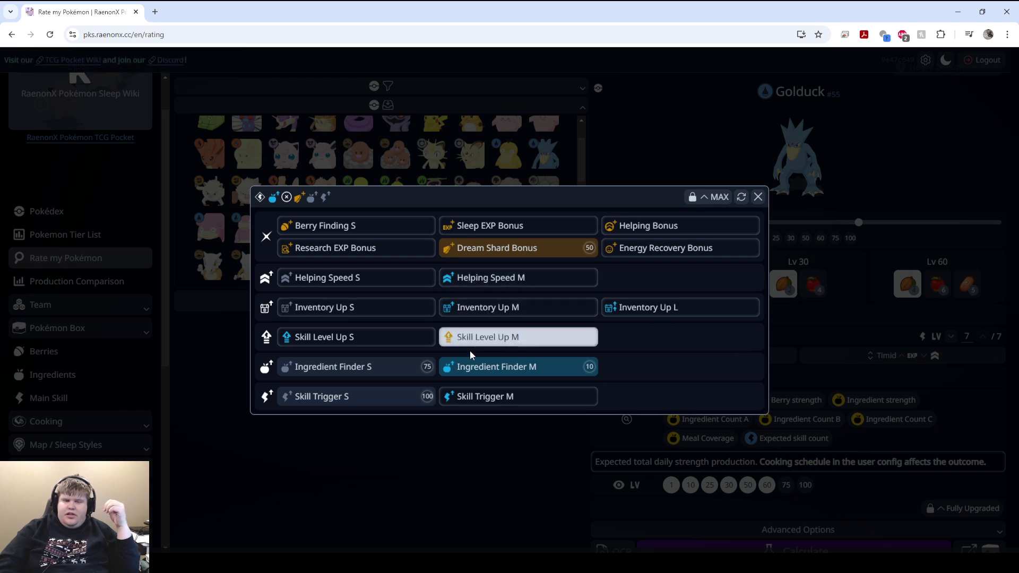
{"action": "left_click", "coordinate": [514, 367]}
{"action": "left_click", "coordinate": [372, 366]}
{"action": "left_click", "coordinate": [371, 397]}
{"action": "left_click", "coordinate": [518, 249]}
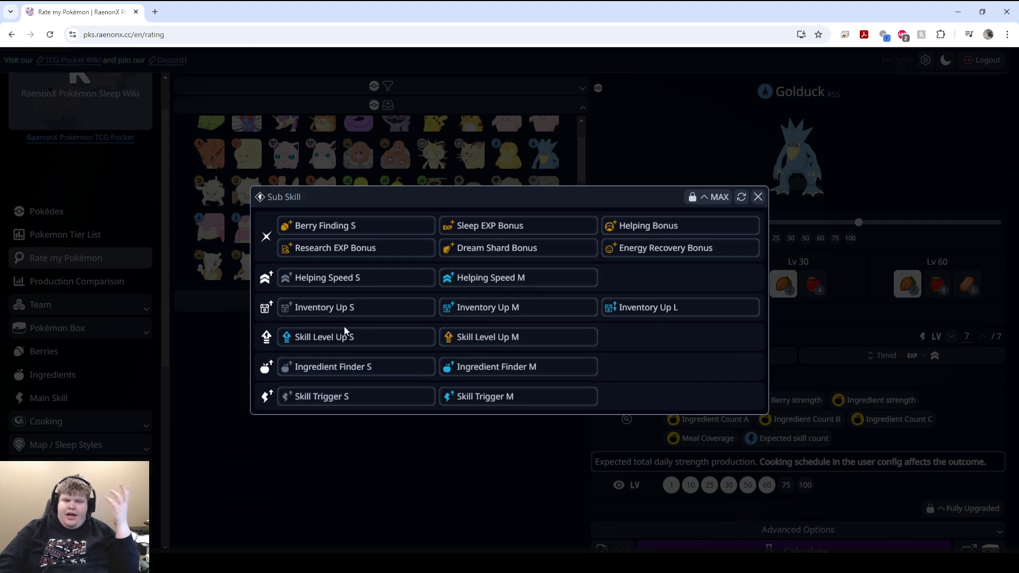
Assign Golduck the sub skills Skill Trigger M, Inventory Up M, Helping Speed S, Dream Shard Bonus and Ingredient Finder S, in that order.
{"action": "left_click", "coordinate": [480, 404]}
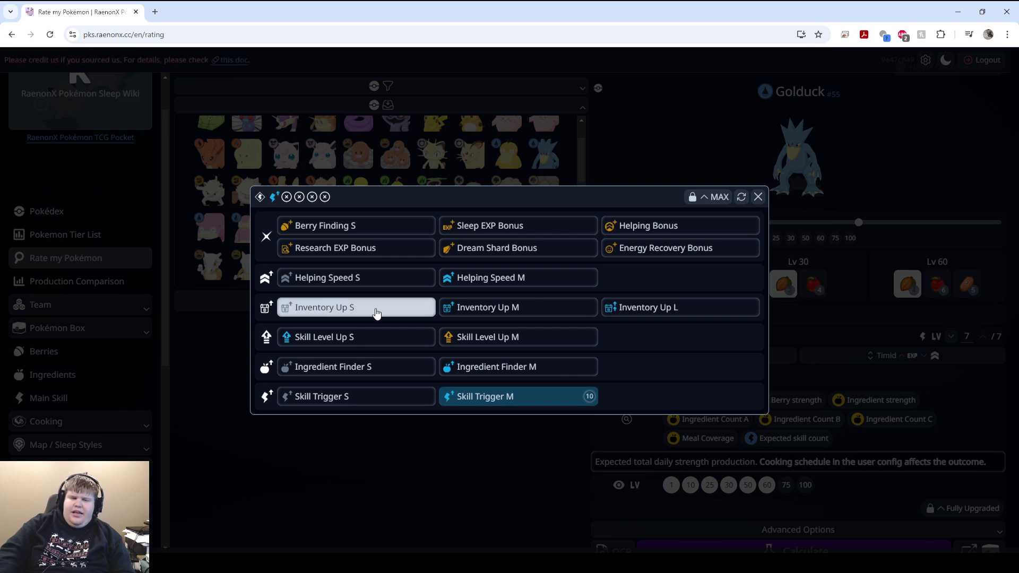
{"action": "left_click", "coordinate": [497, 312]}
{"action": "left_click", "coordinate": [385, 281]}
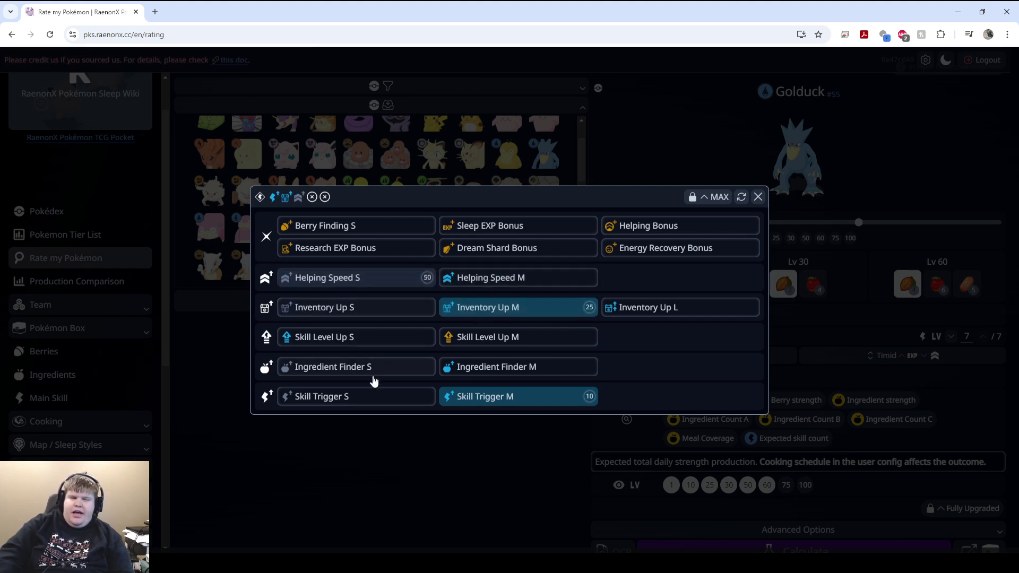
{"action": "left_click", "coordinate": [497, 248]}
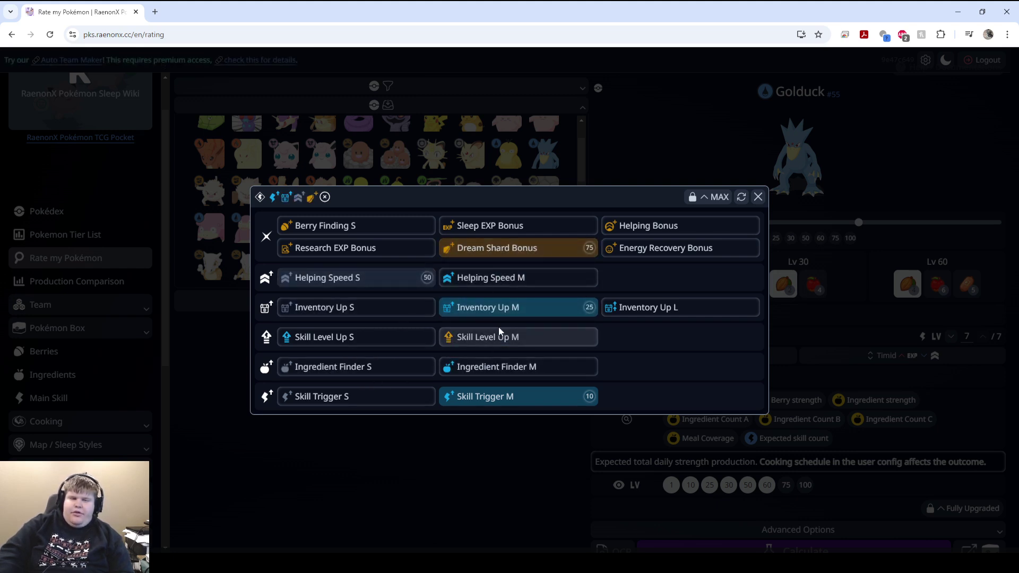
{"action": "left_click", "coordinate": [396, 371]}
Include levels 75 and 100 in Golduck's rating and calculate its total strength.
{"action": "scroll", "coordinate": [754, 350], "scroll_direction": "down", "scroll_amount": 4}
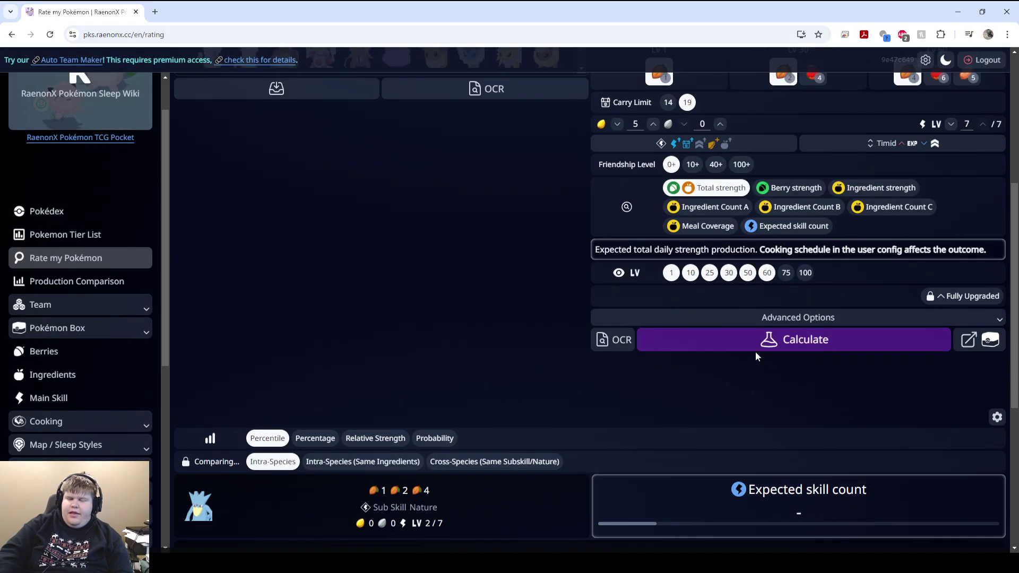
{"action": "left_click", "coordinate": [805, 273]}
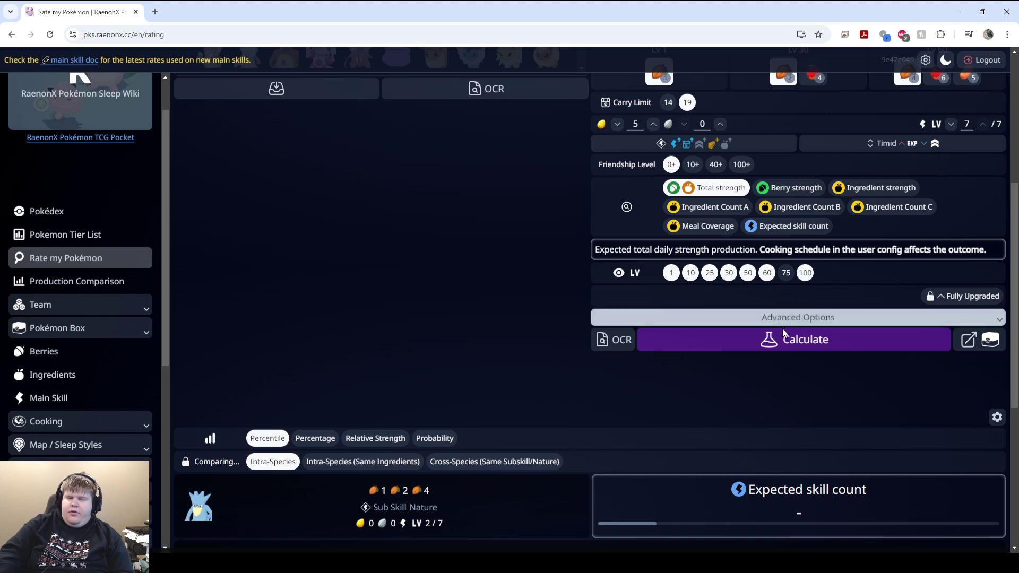
{"action": "left_click", "coordinate": [771, 349]}
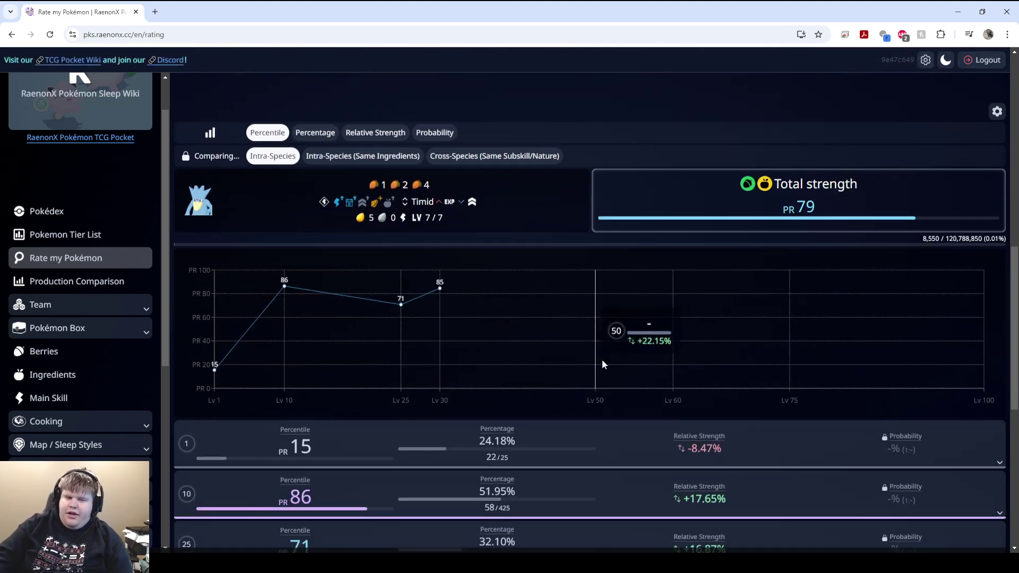
Review Golduck's nature options and dismiss them.
{"action": "scroll", "coordinate": [565, 350], "scroll_direction": "up", "scroll_amount": 1}
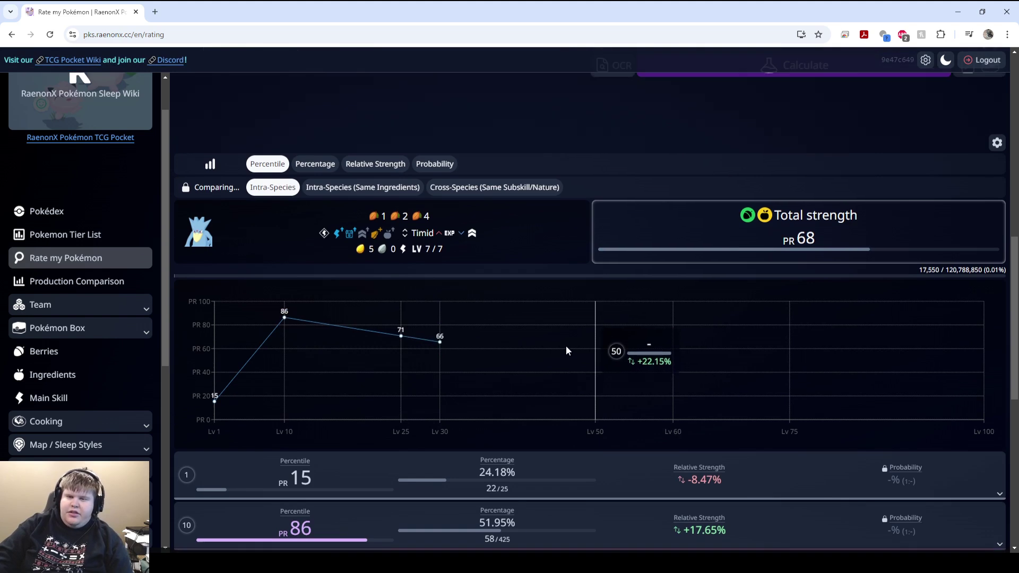
{"action": "scroll", "coordinate": [566, 346], "scroll_direction": "up", "scroll_amount": 7}
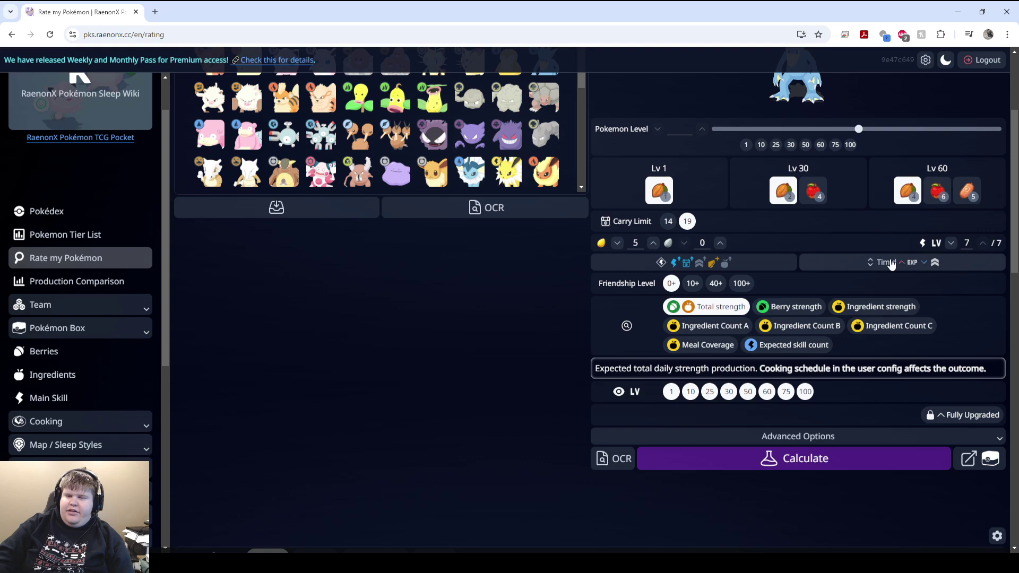
{"action": "left_click", "coordinate": [890, 264]}
{"action": "left_click", "coordinate": [746, 97]}
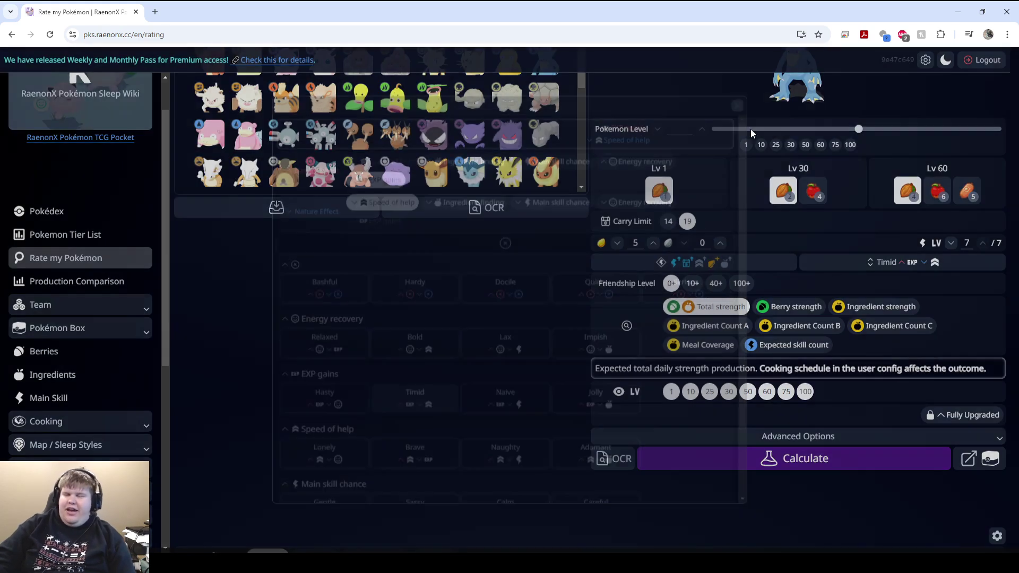
Check Golduck's Total strength results per level, expanding and collapsing the level 10 breakdown of best, current and worst builds.
{"action": "scroll", "coordinate": [699, 297], "scroll_direction": "down", "scroll_amount": 10}
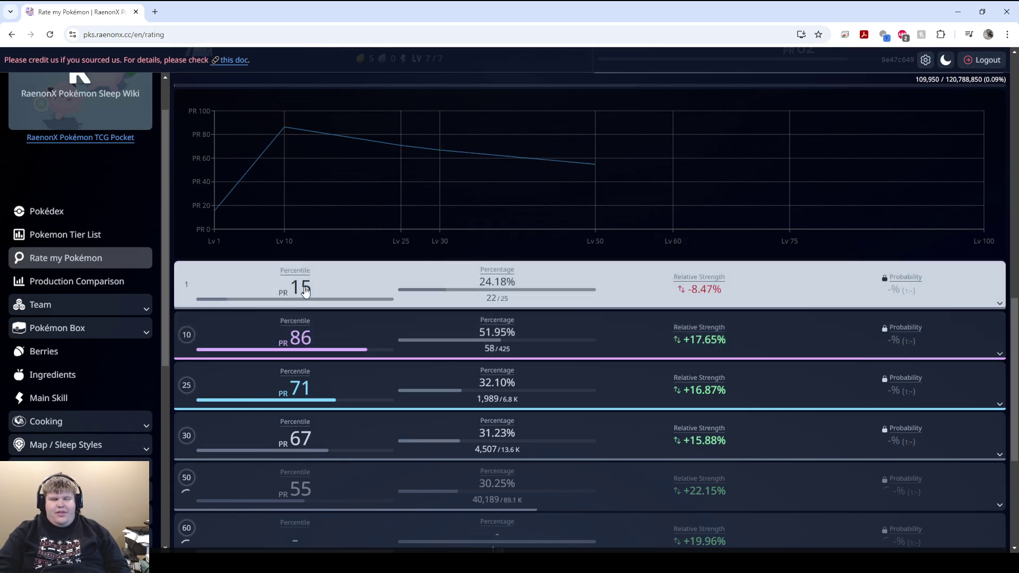
{"action": "scroll", "coordinate": [342, 381], "scroll_direction": "down", "scroll_amount": 4}
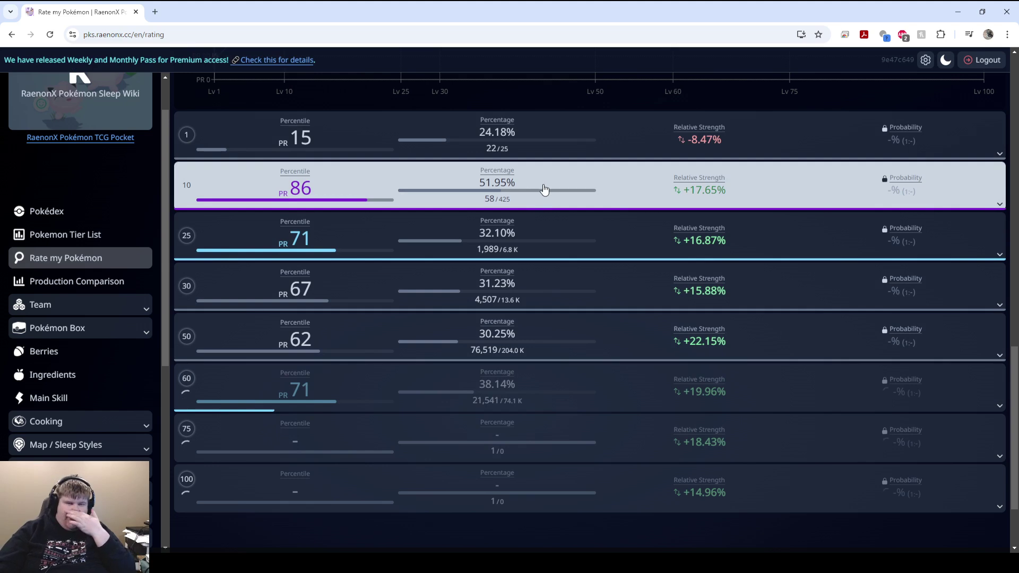
{"action": "left_click", "coordinate": [544, 189]}
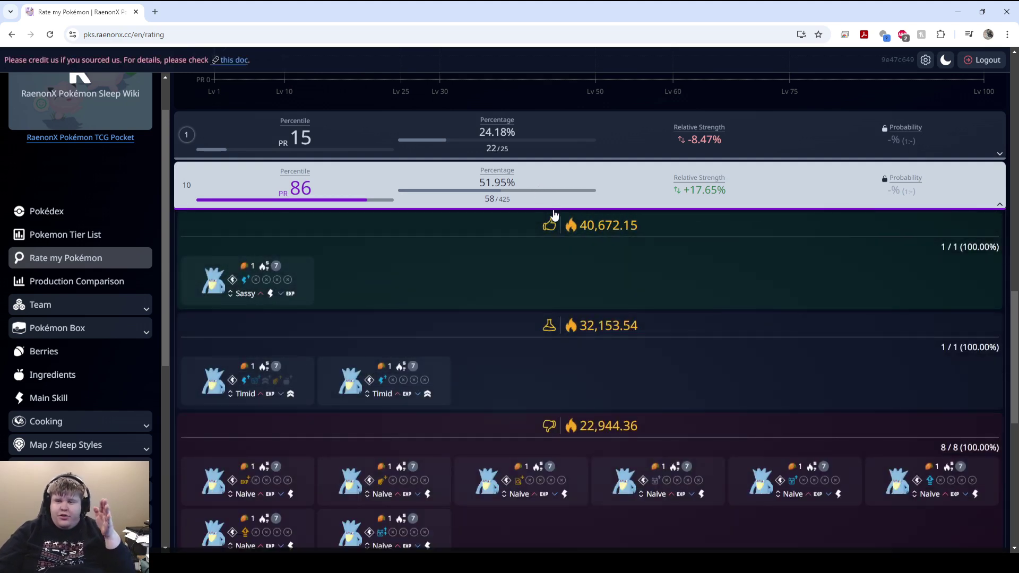
{"action": "left_click", "coordinate": [388, 205]}
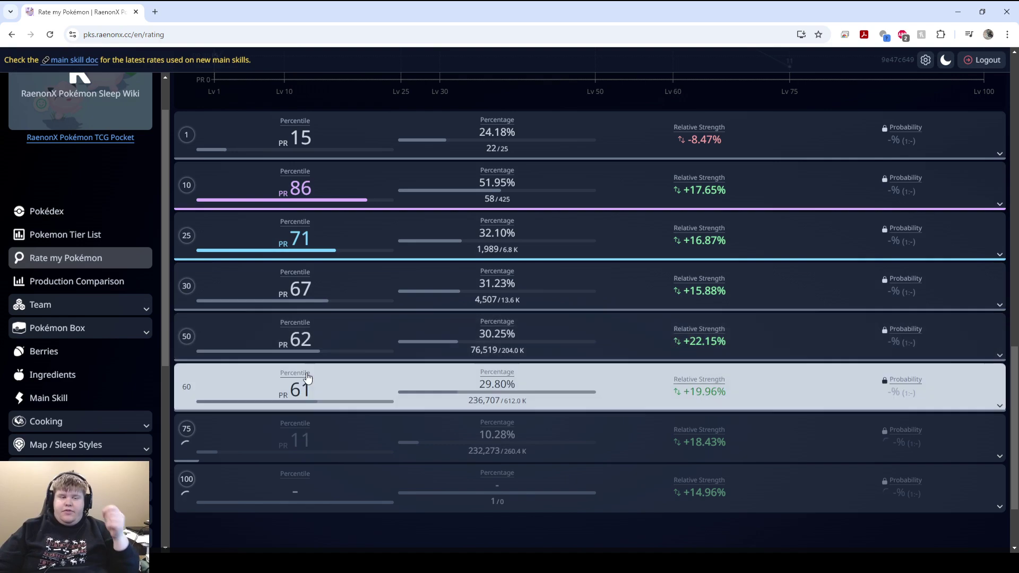
Examine Golduck's percentile chart and the percentile, percentage and relative strength for each level alongside its rating settings.
{"action": "scroll", "coordinate": [606, 376], "scroll_direction": "up", "scroll_amount": 9}
{"action": "scroll", "coordinate": [641, 398], "scroll_direction": "down", "scroll_amount": 10}
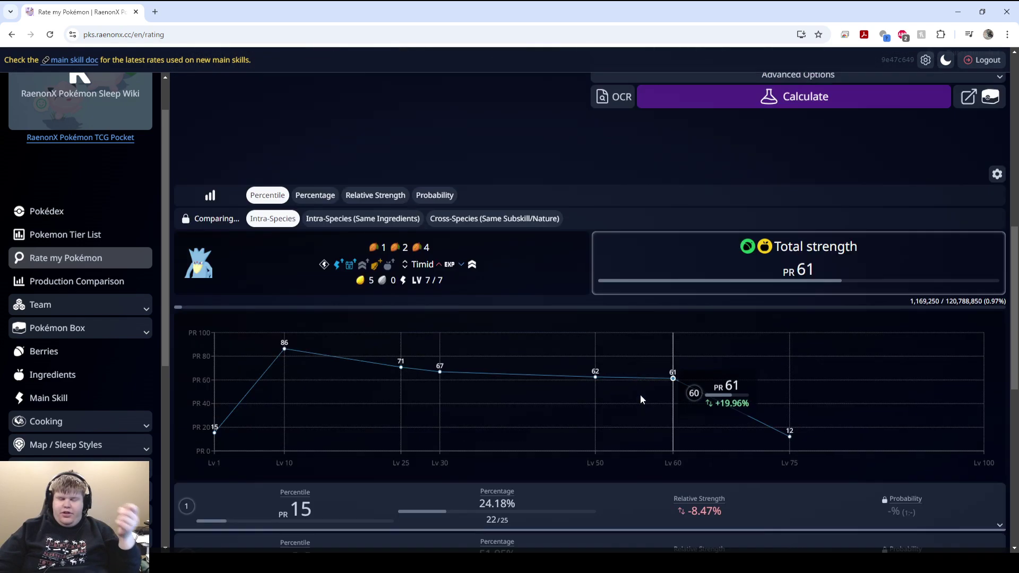
{"action": "scroll", "coordinate": [430, 422], "scroll_direction": "up", "scroll_amount": 6}
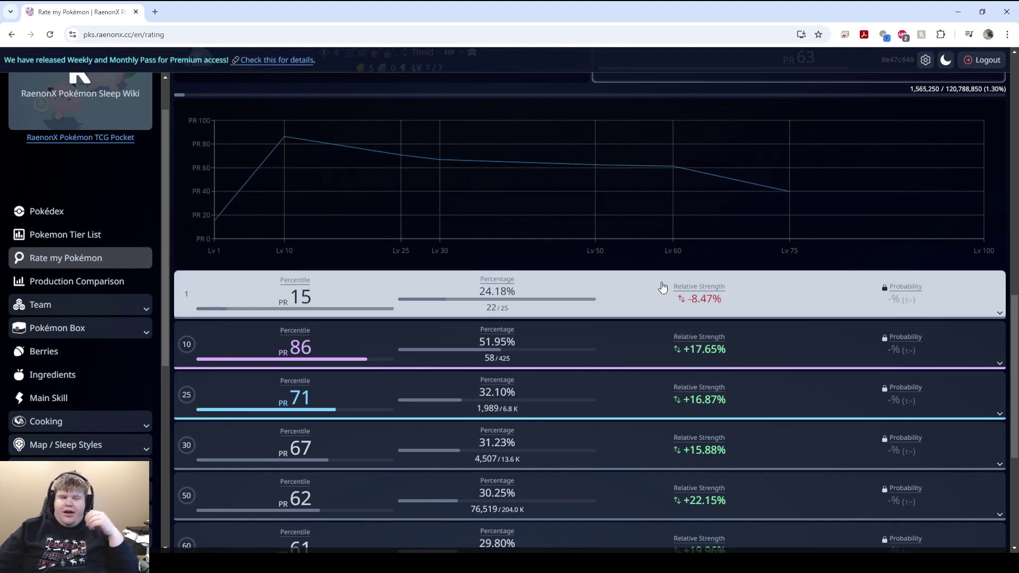
{"action": "scroll", "coordinate": [531, 285], "scroll_direction": "down", "scroll_amount": 1}
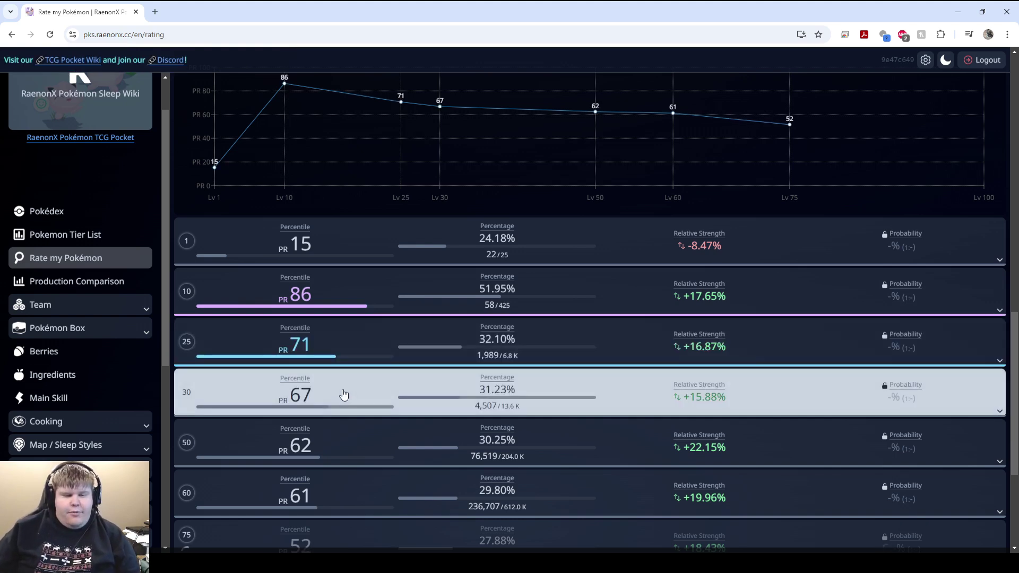
{"action": "scroll", "coordinate": [344, 394], "scroll_direction": "down", "scroll_amount": 2}
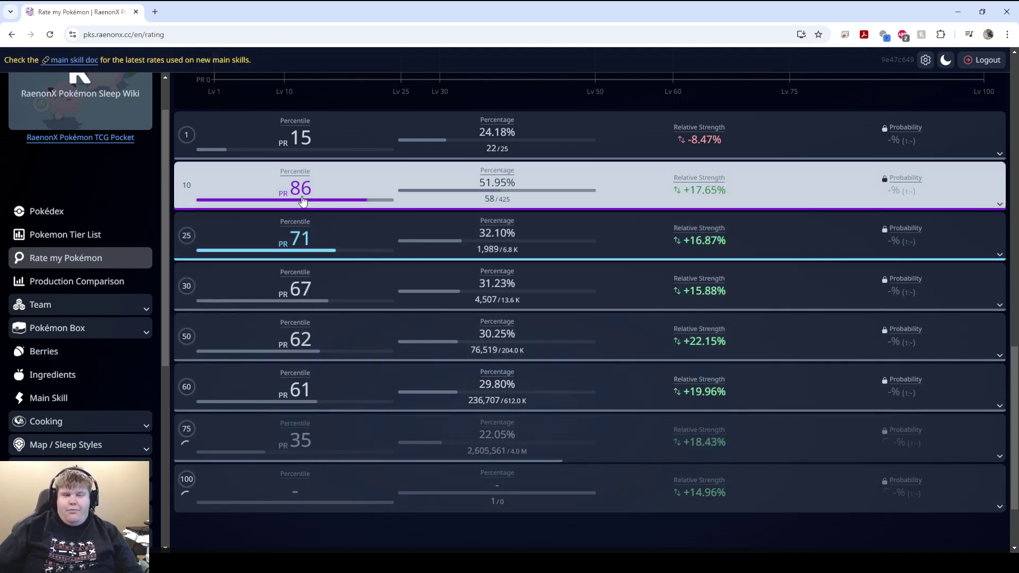
{"action": "scroll", "coordinate": [456, 216], "scroll_direction": "up", "scroll_amount": 14}
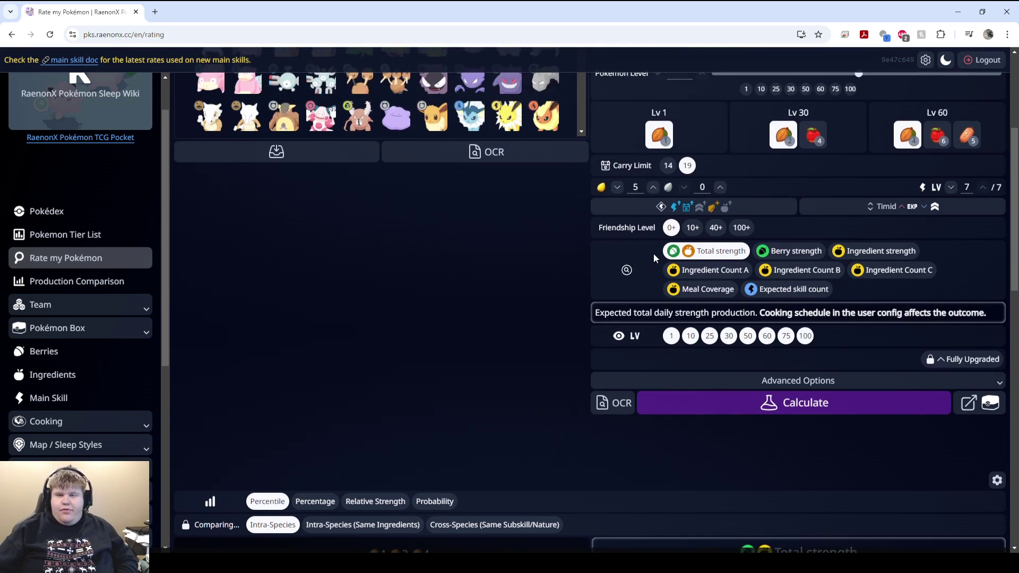
{"action": "scroll", "coordinate": [414, 294], "scroll_direction": "down", "scroll_amount": 15}
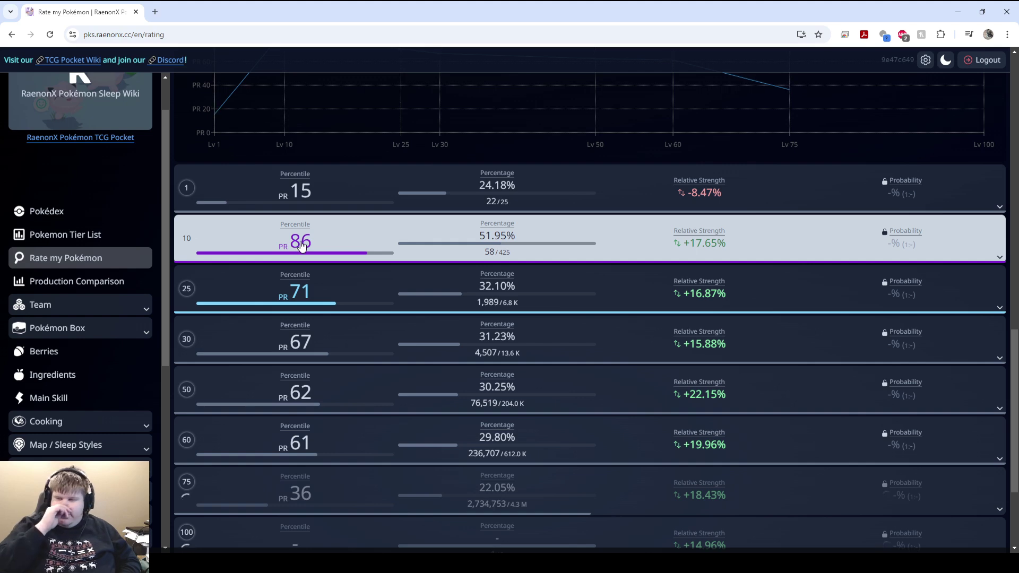
{"action": "scroll", "coordinate": [301, 244], "scroll_direction": "up", "scroll_amount": 11}
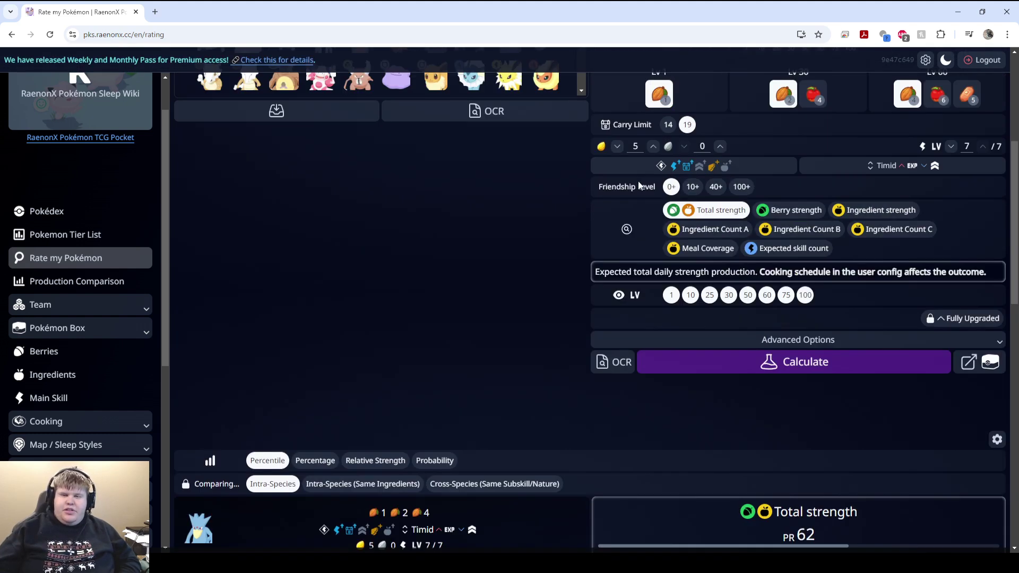
{"action": "scroll", "coordinate": [450, 282], "scroll_direction": "down", "scroll_amount": 12}
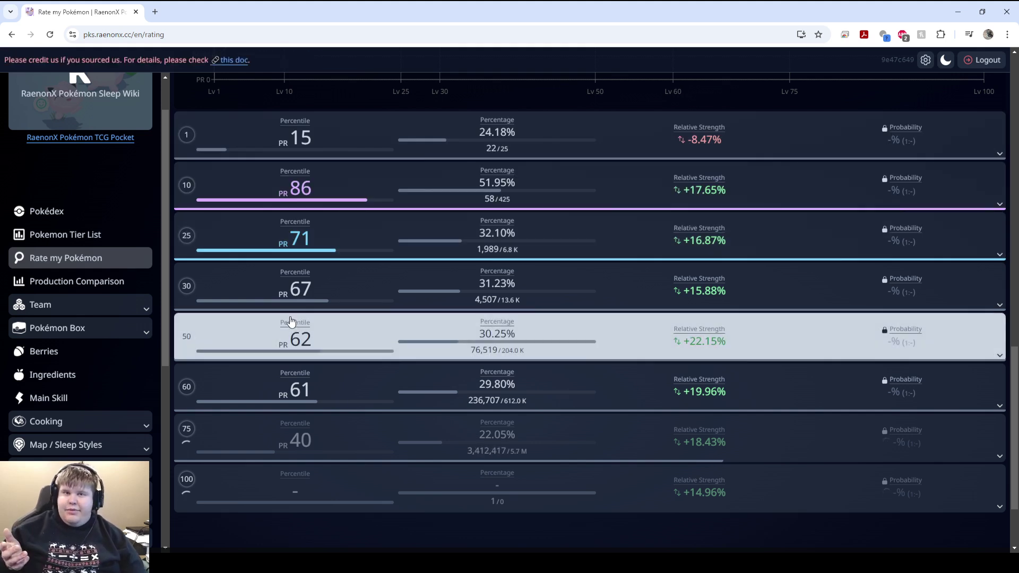
{"action": "scroll", "coordinate": [307, 308], "scroll_direction": "up", "scroll_amount": 2}
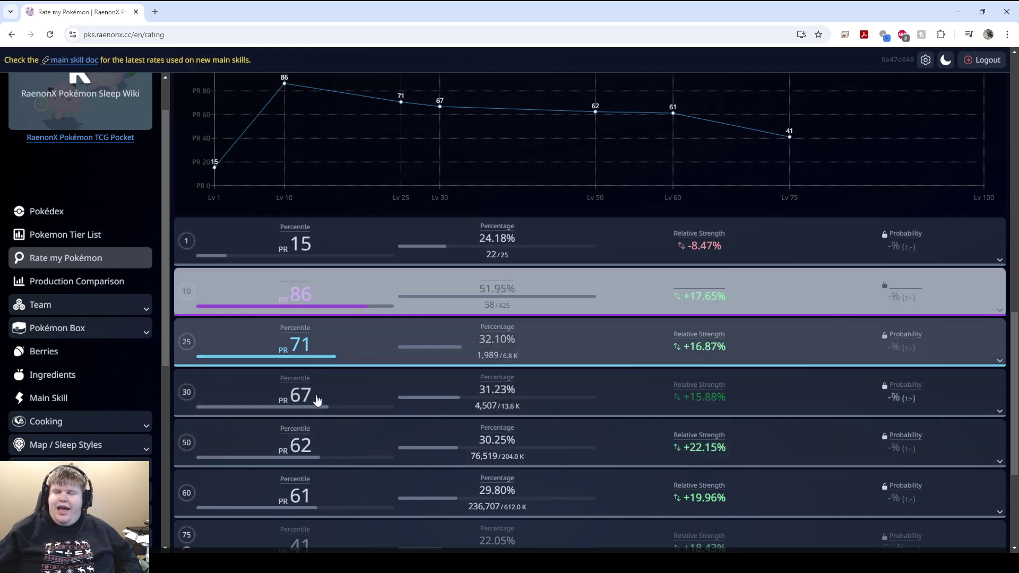
{"action": "scroll", "coordinate": [497, 409], "scroll_direction": "up", "scroll_amount": 4}
{"action": "scroll", "coordinate": [414, 359], "scroll_direction": "down", "scroll_amount": 5}
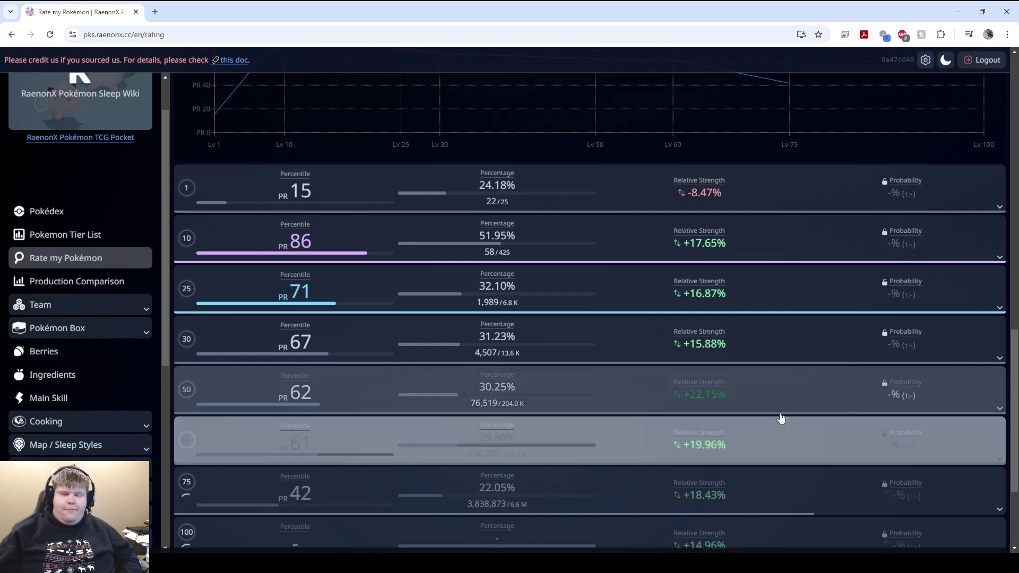
Recheck Golduck's rating settings, show the Team tools in the site navigation, and return to the level results.
{"action": "scroll", "coordinate": [610, 404], "scroll_direction": "up", "scroll_amount": 10}
{"action": "scroll", "coordinate": [609, 398], "scroll_direction": "up", "scroll_amount": 6}
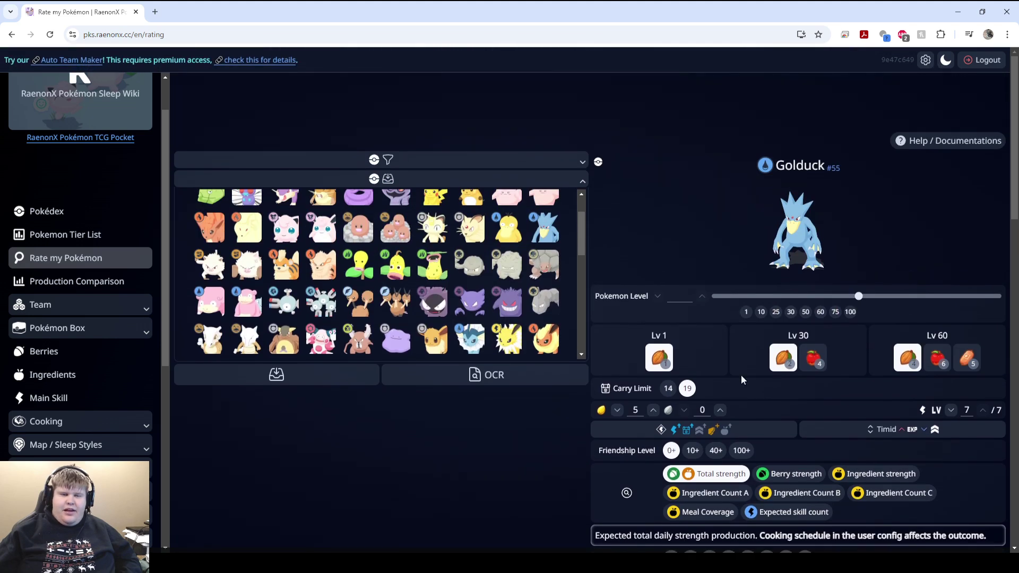
{"action": "scroll", "coordinate": [619, 386], "scroll_direction": "down", "scroll_amount": 4}
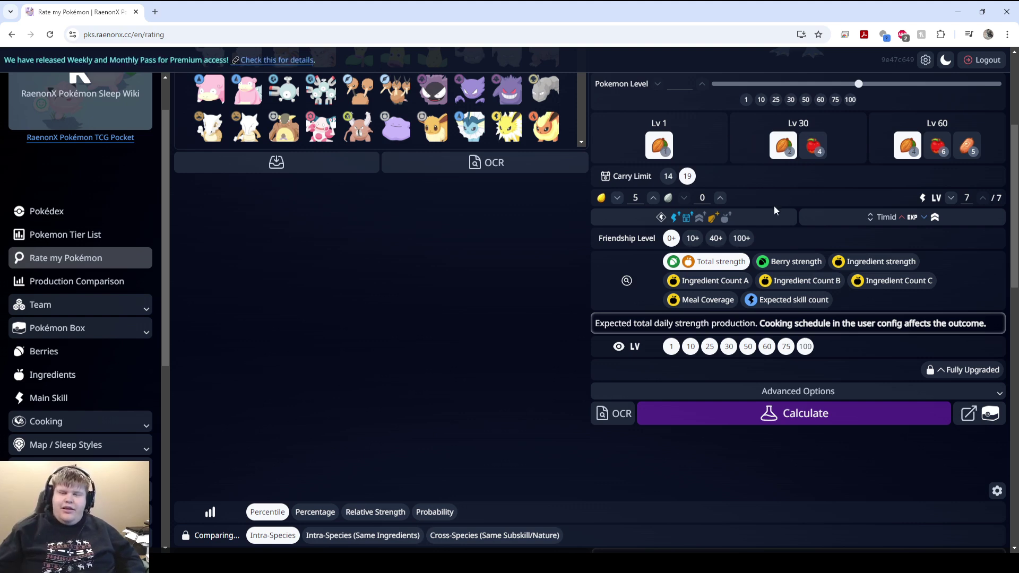
{"action": "scroll", "coordinate": [764, 206], "scroll_direction": "up", "scroll_amount": 3}
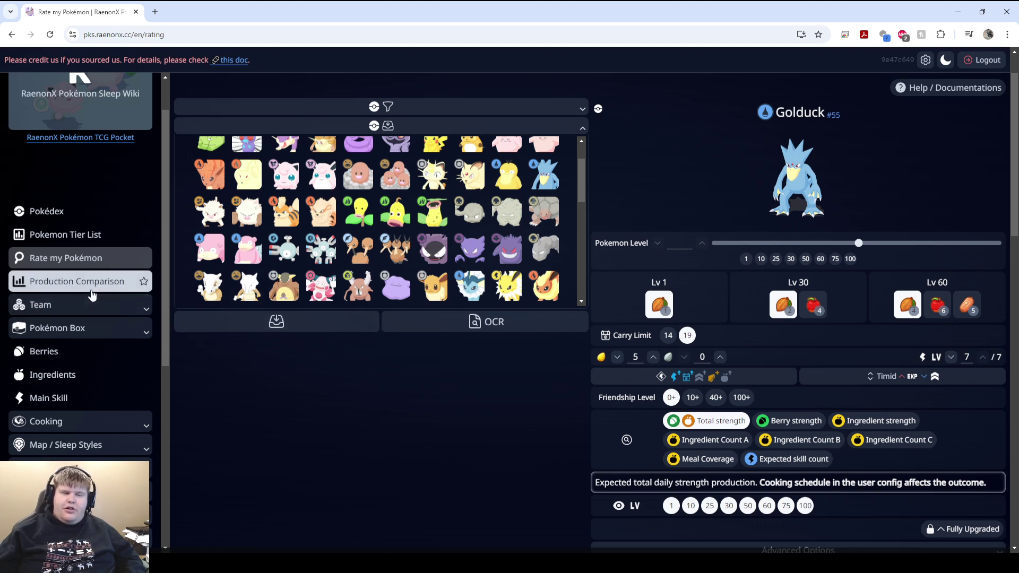
{"action": "left_click", "coordinate": [61, 306]}
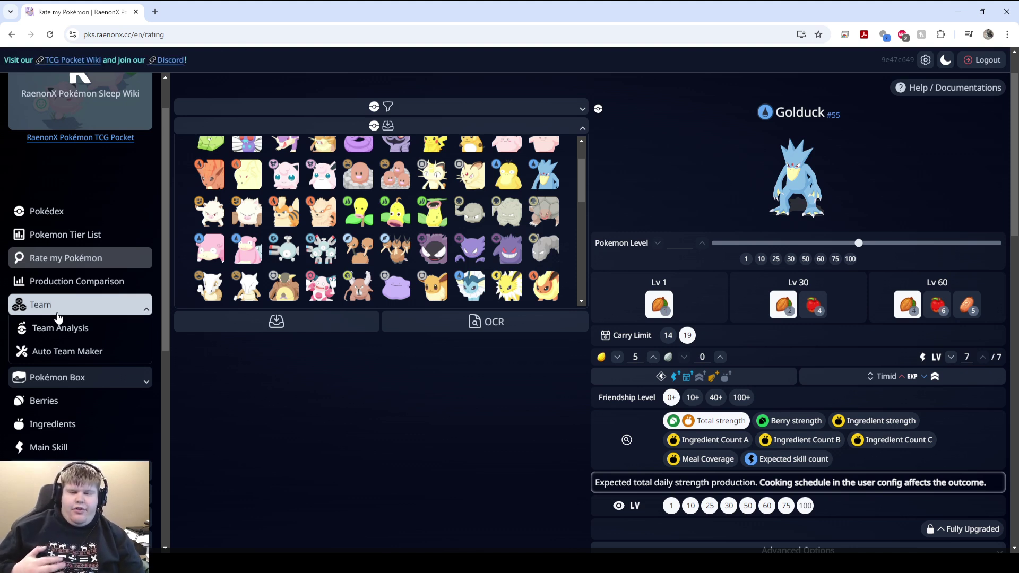
{"action": "scroll", "coordinate": [316, 394], "scroll_direction": "down", "scroll_amount": 10}
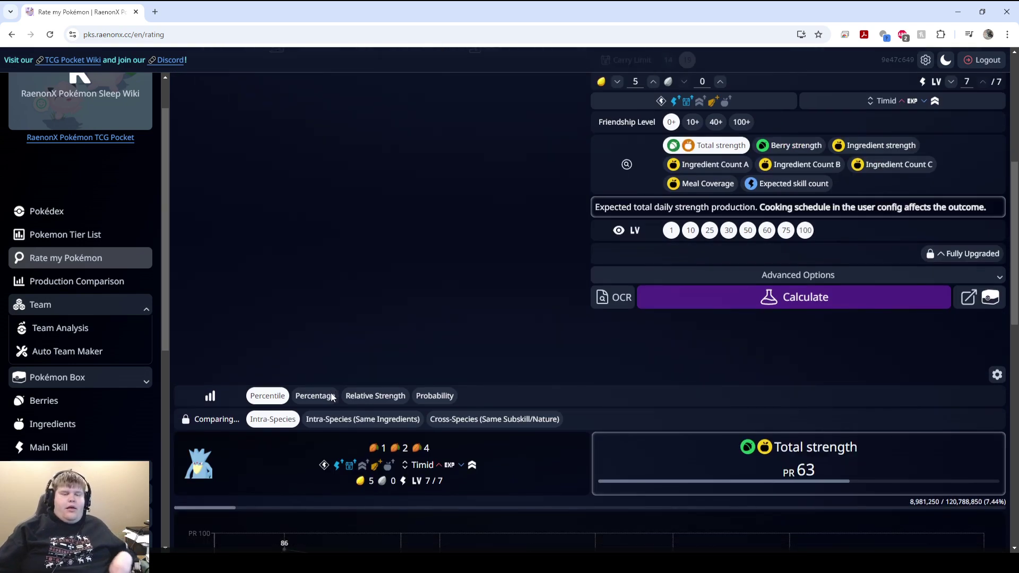
{"action": "scroll", "coordinate": [372, 393], "scroll_direction": "down", "scroll_amount": 5}
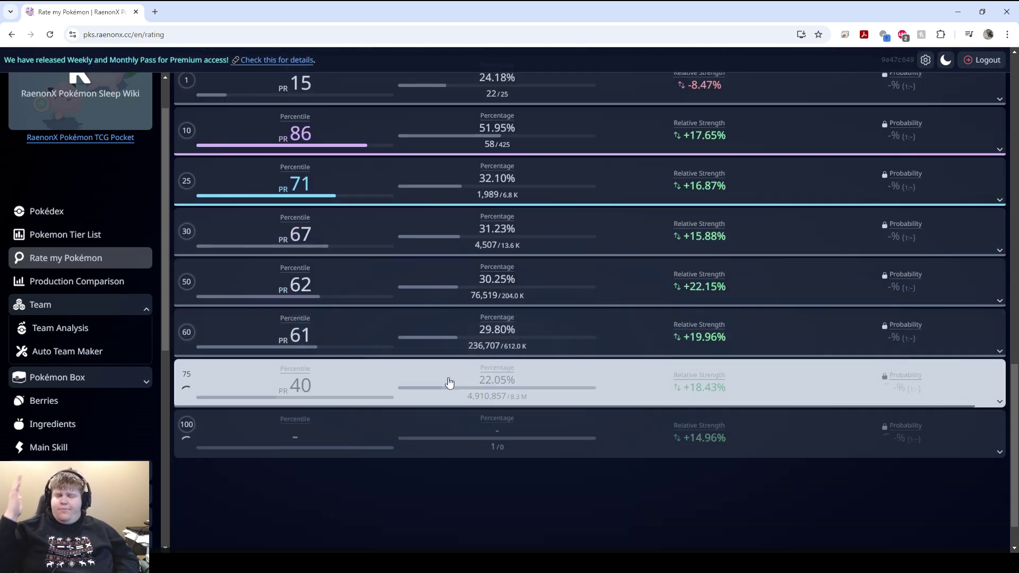